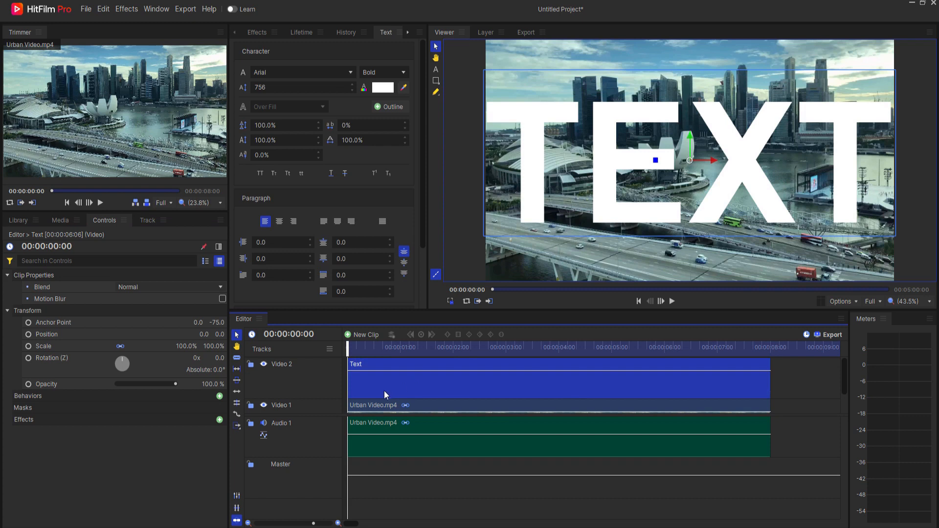
- Move the Urban Video.mp4 clip onto a track above the Text clip and set its blend mode to Multiply
left_click(363, 404)
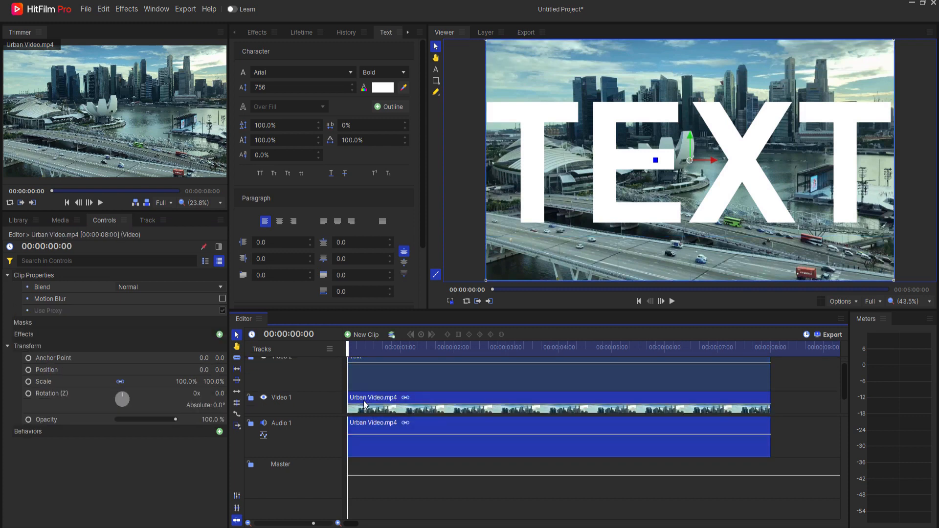
left_click_drag(364, 404, 357, 366)
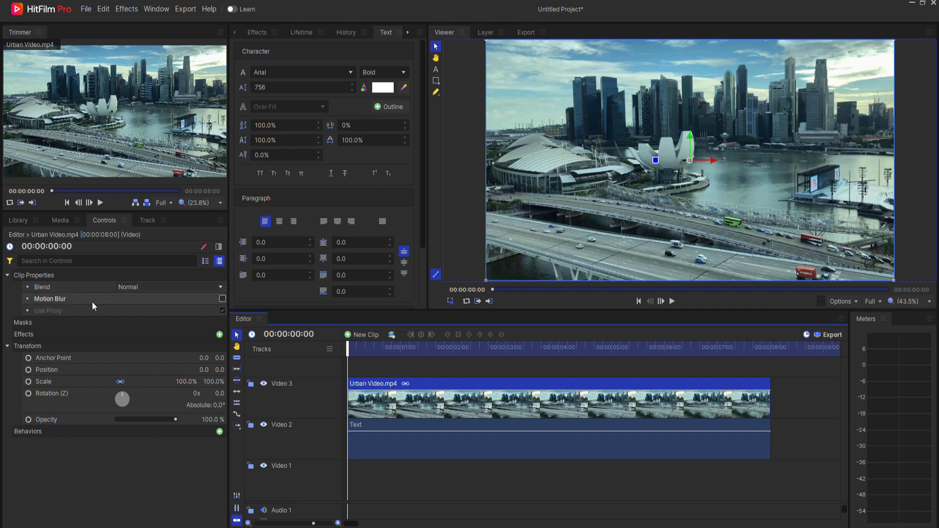
left_click(149, 287)
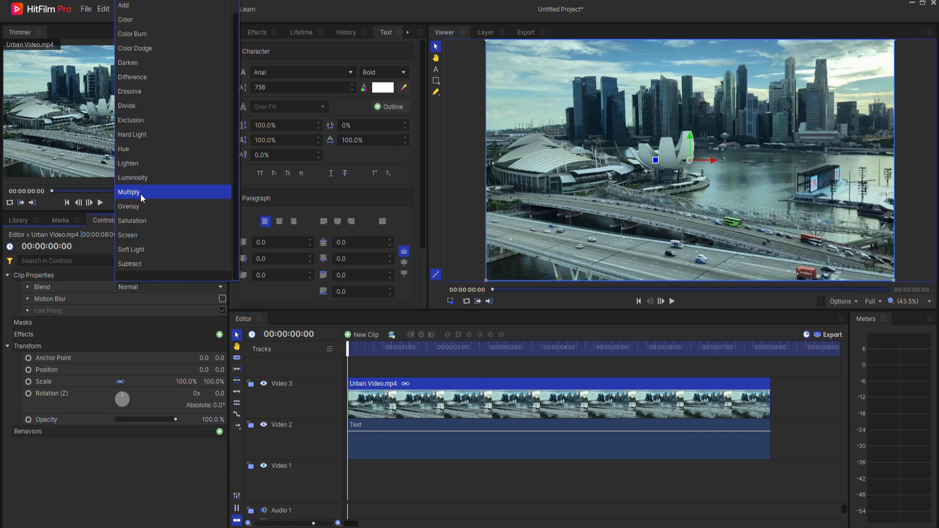
left_click(141, 193)
left_click(671, 302)
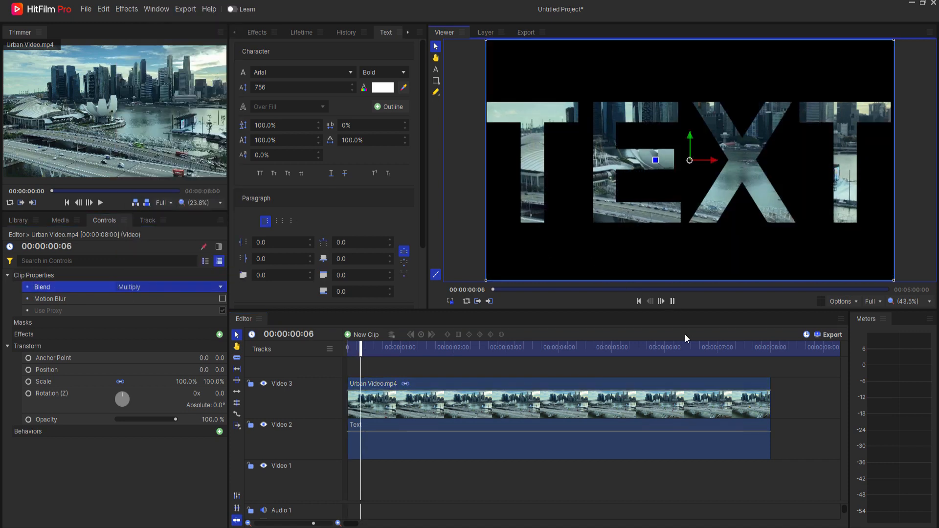
left_click(673, 302)
left_click(638, 302)
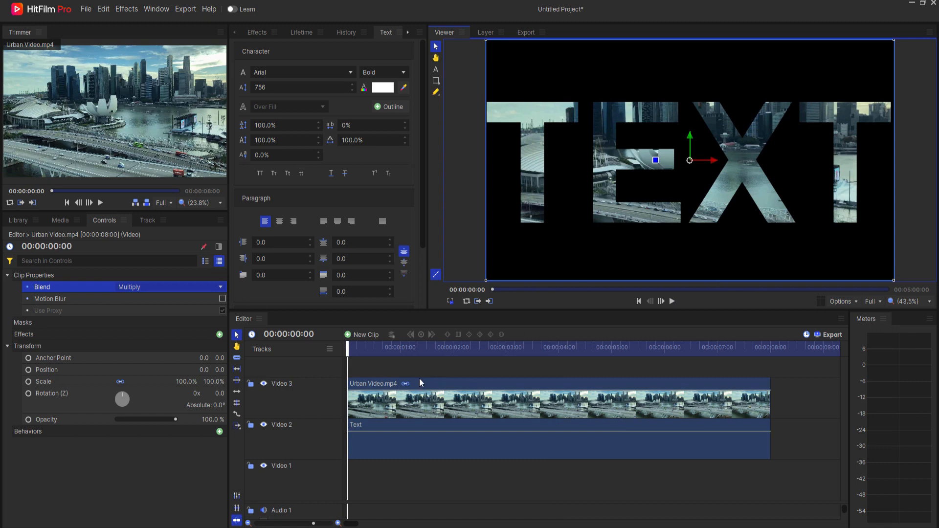
- Fit the text into the frame's upper half with font size 719, centred alignment and an anchor point Y of -329
left_click(418, 425)
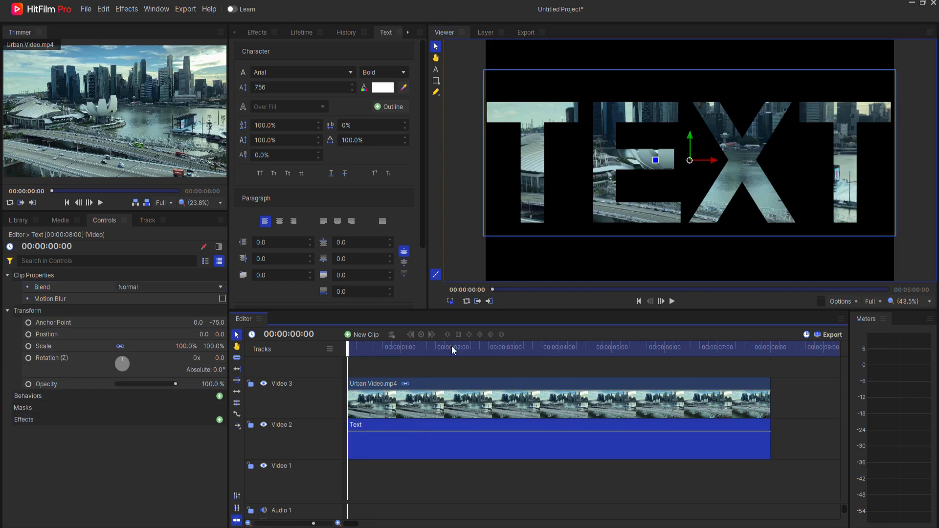
left_click_drag(218, 322, 182, 322)
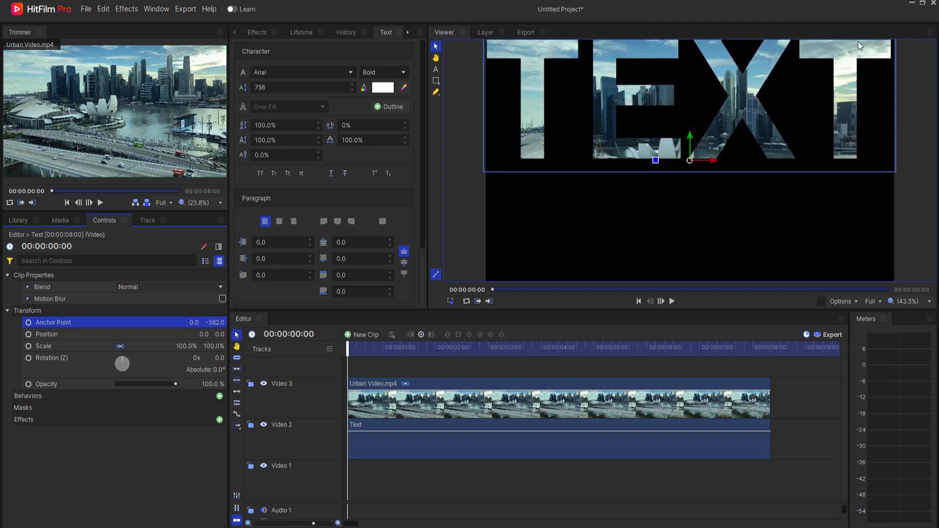
left_click_drag(265, 83, 273, 176)
left_click(280, 222)
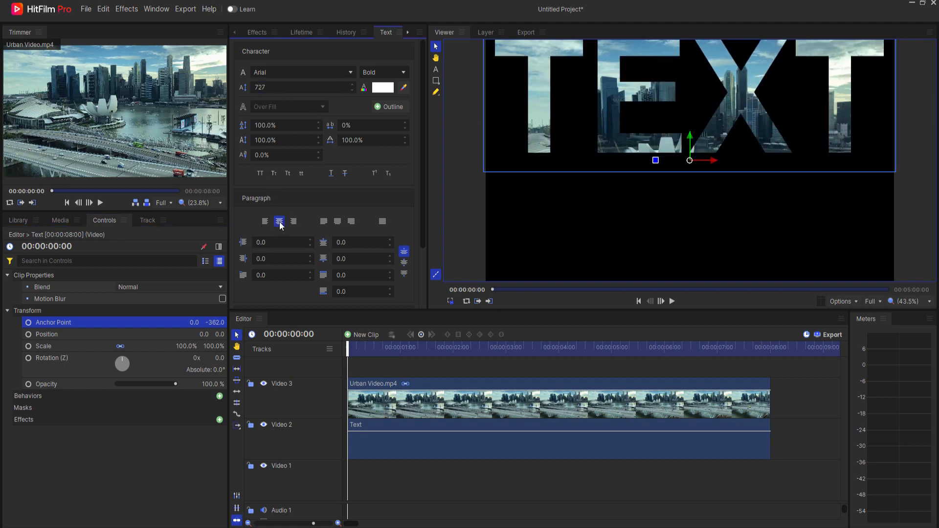
left_click_drag(261, 86, 263, 92)
left_click_drag(215, 323, 215, 309)
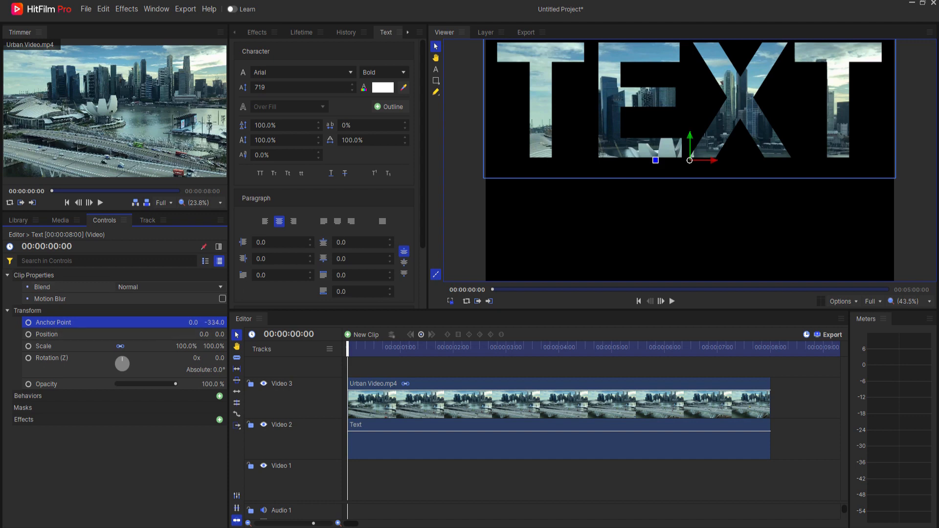
left_click_drag(210, 326, 210, 324)
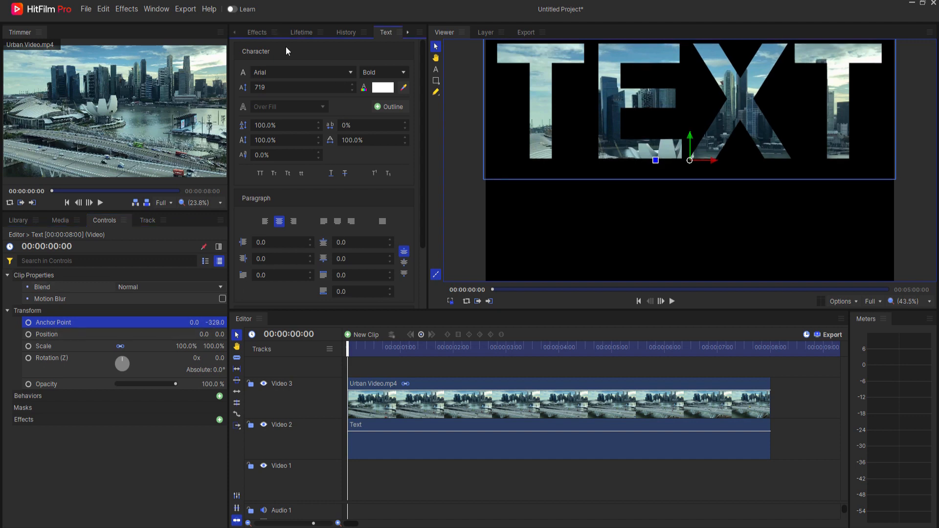
- Find the Reflection effect, apply it to the Text clip and preview the mirrored text
left_click(257, 31)
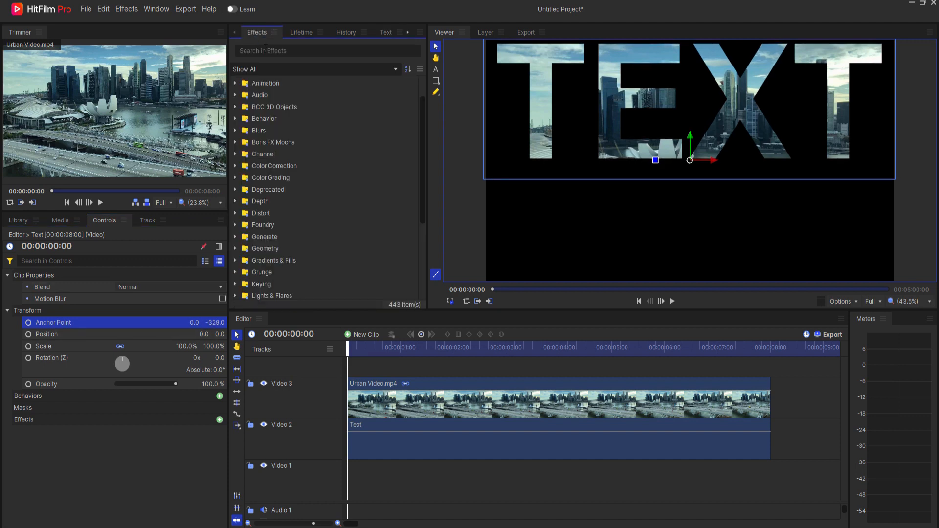
left_click(265, 51)
type("r")
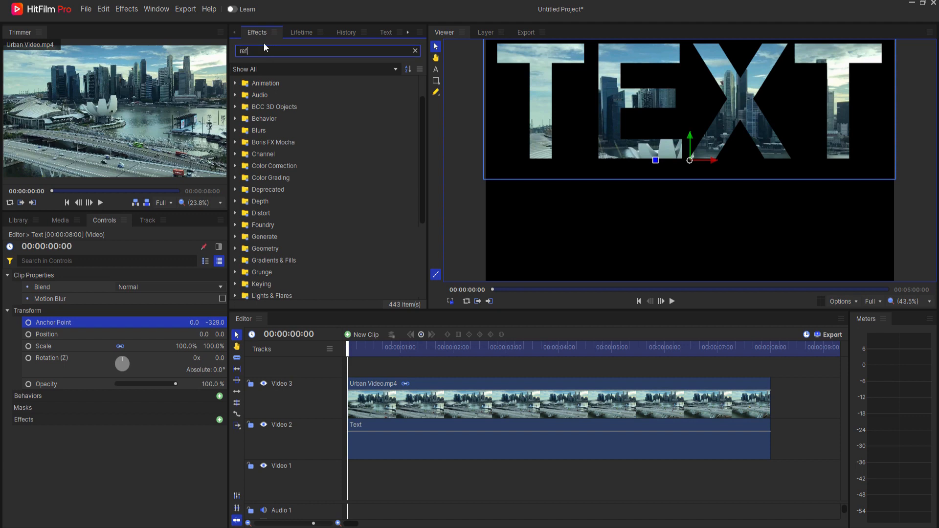
type("ef")
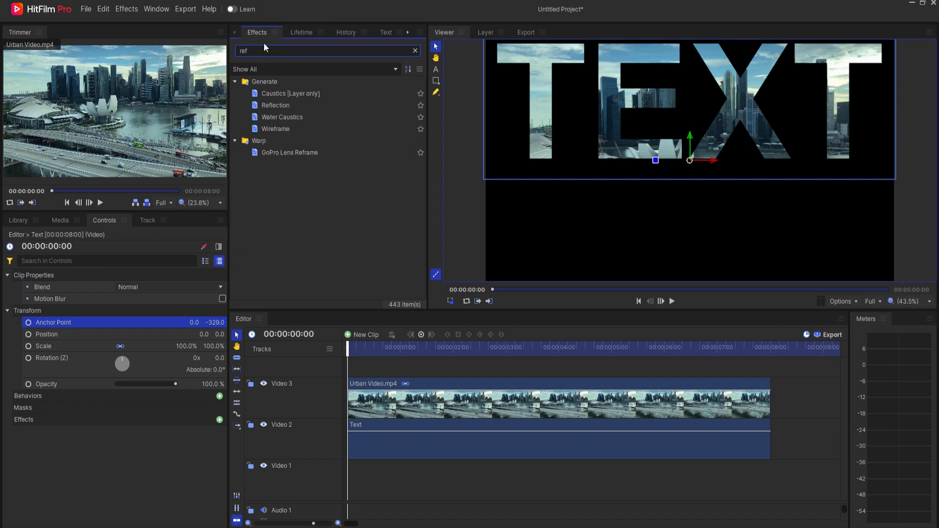
left_click(274, 105)
left_click_drag(274, 105, 151, 315)
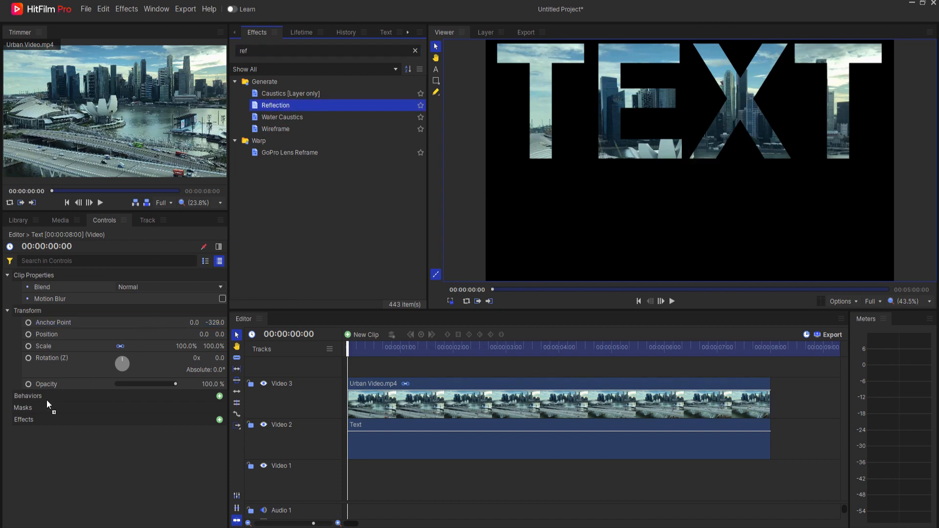
left_click_drag(30, 420, 31, 418)
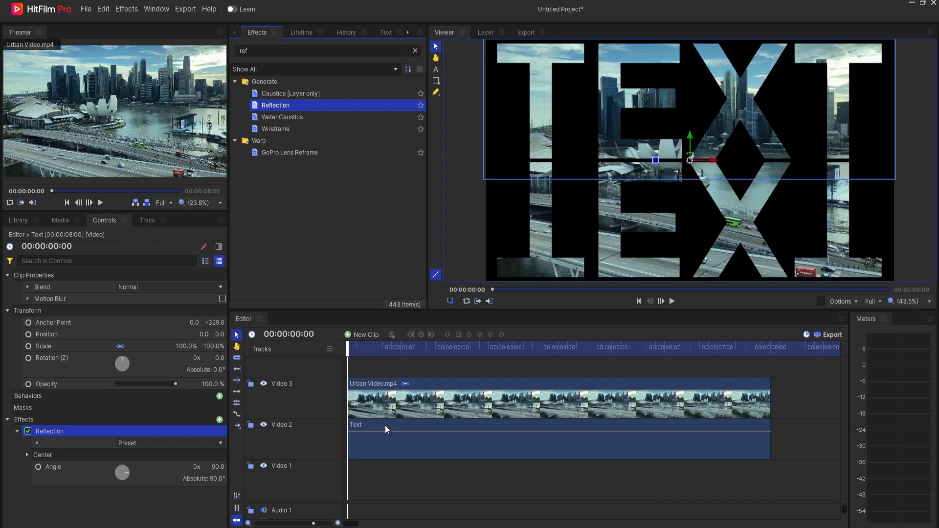
left_click(672, 300)
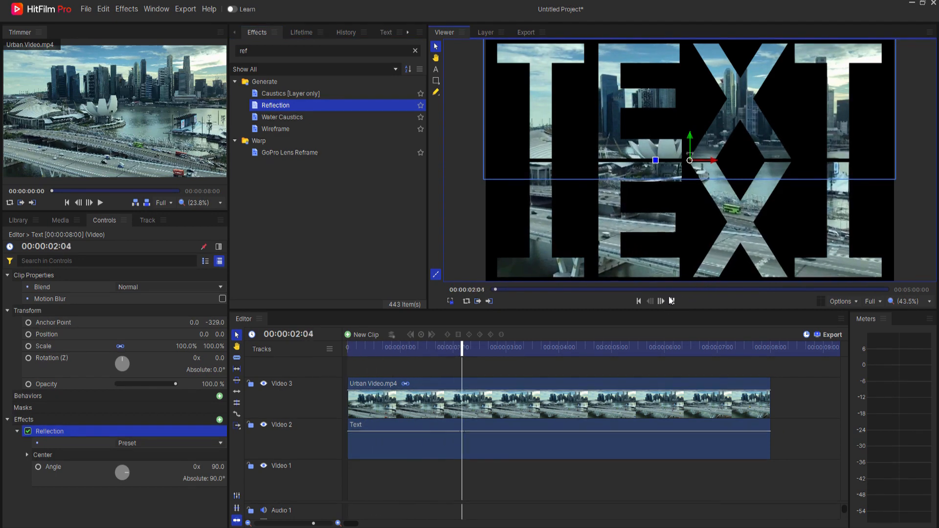
left_click(639, 301)
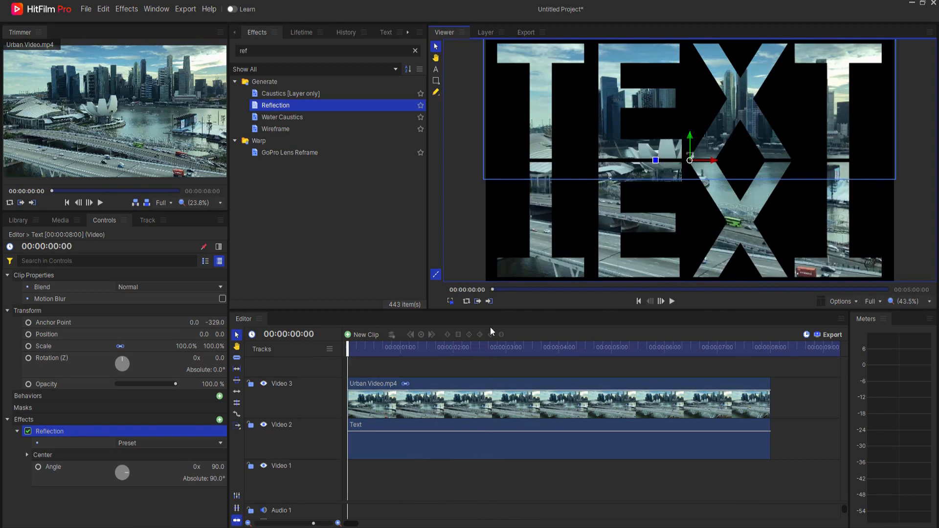
- Apply the Reflection effect to the Urban Video.mp4 clip as well and preview the result
left_click(424, 383)
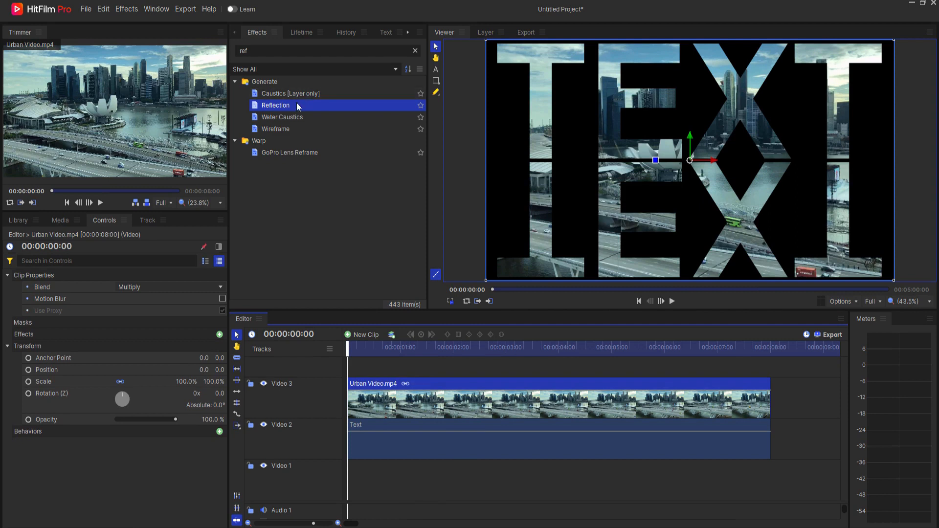
left_click_drag(296, 105, 22, 337)
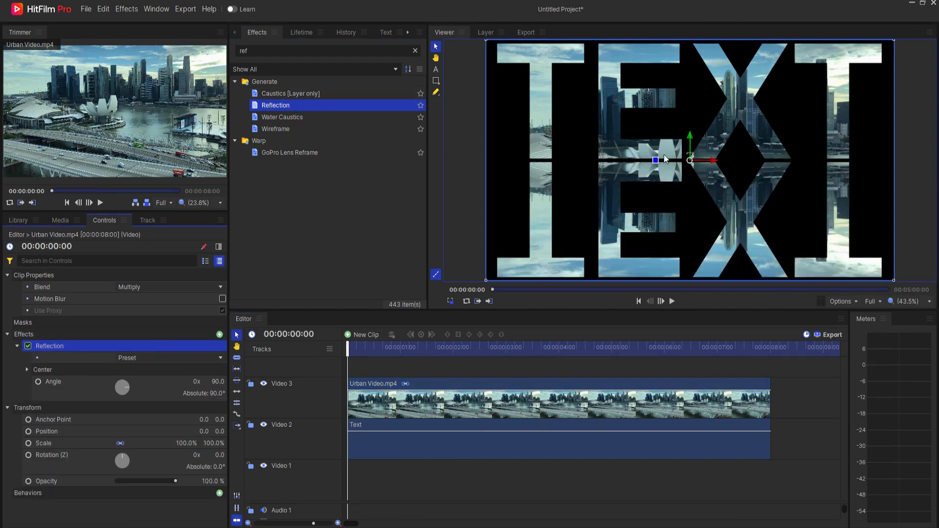
left_click(672, 301)
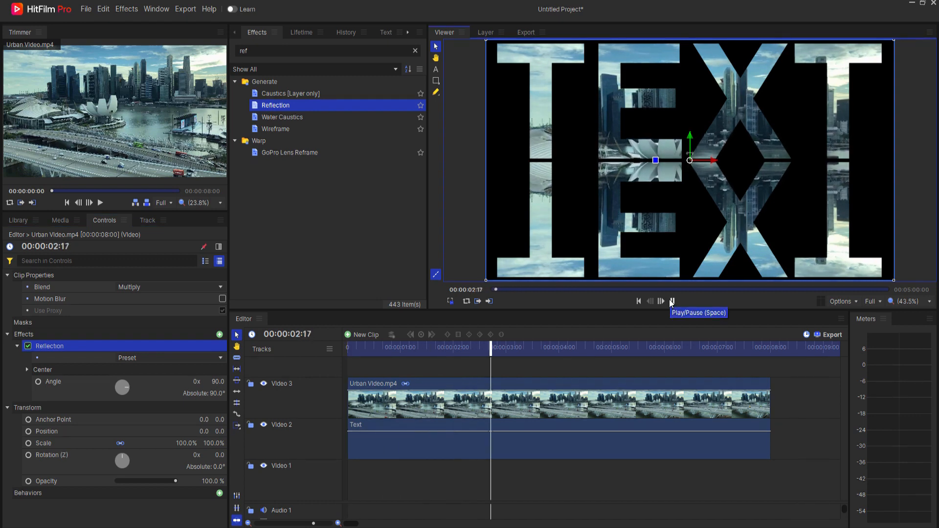
left_click(639, 301)
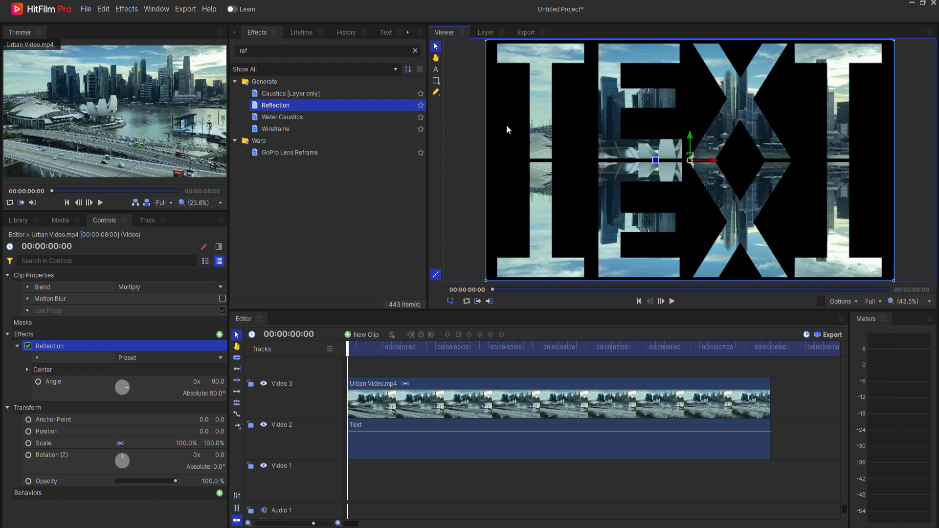
- Add the Blur effect as a grade layer above the video clip and extend it to the end of the clips
left_click(261, 50)
key("BackSpace")
key("BackSpace")
key("BackSpace")
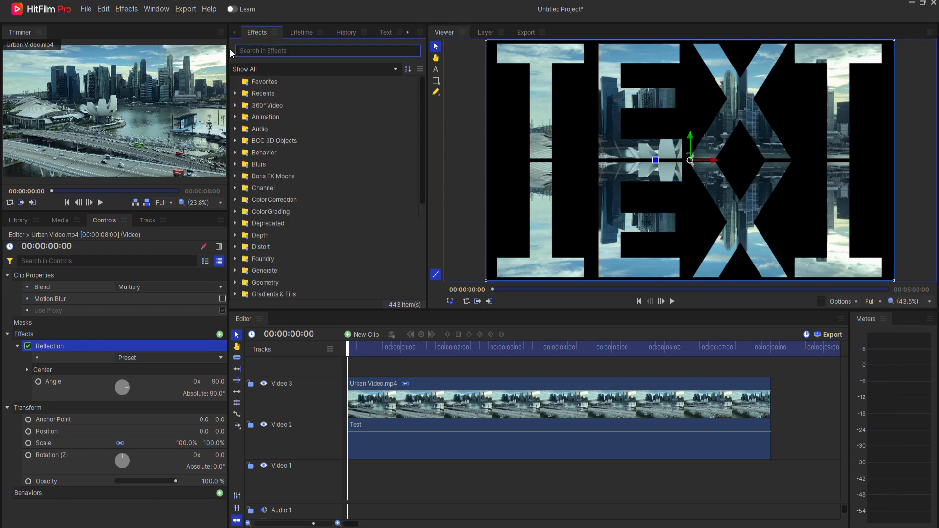
left_click(234, 163)
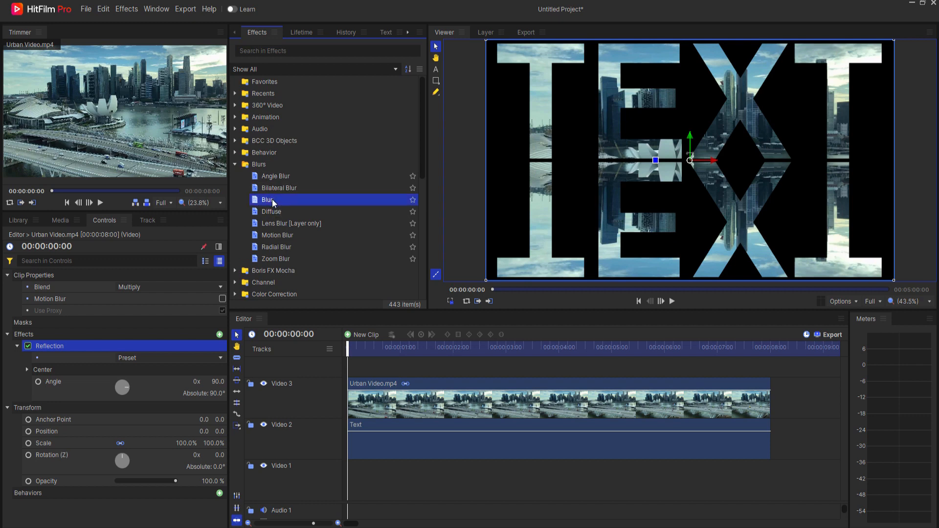
left_click_drag(272, 199, 350, 386)
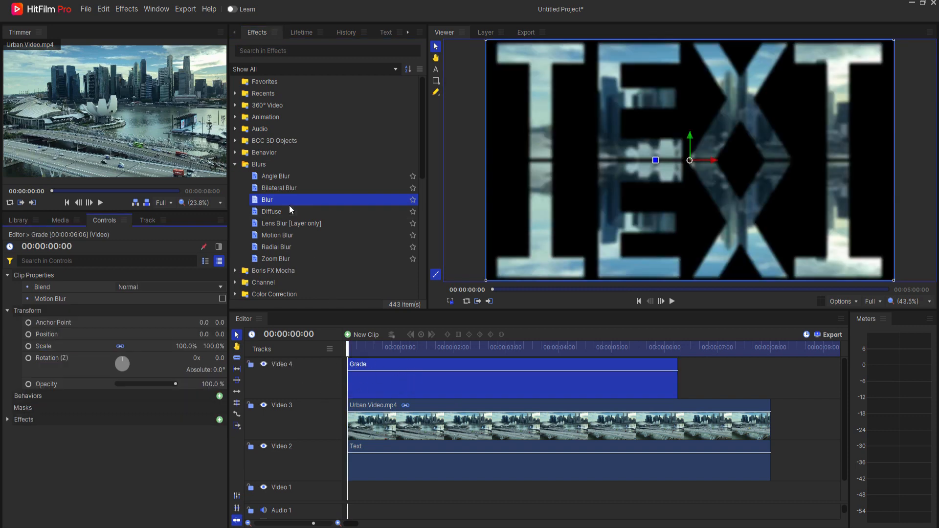
left_click_drag(678, 376, 771, 391)
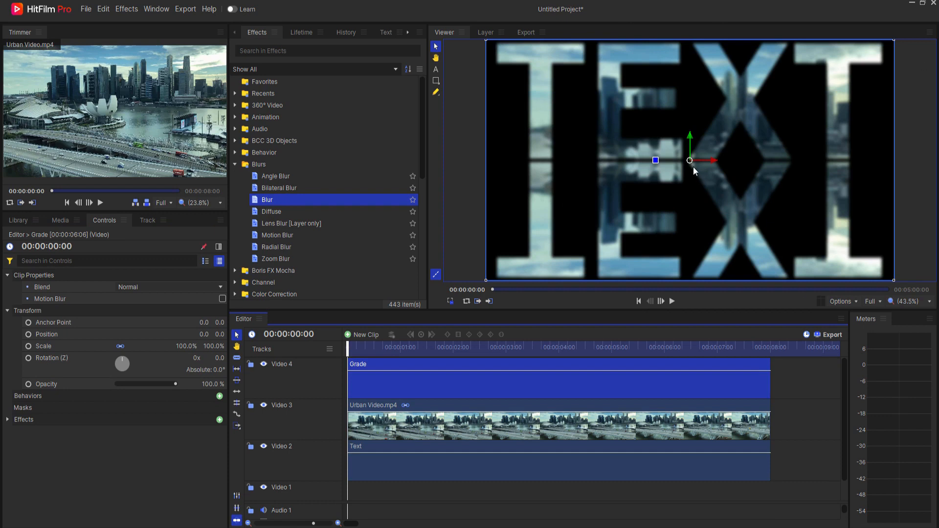
- Draw a wide rectangular mask on the grade layer covering the reflected lower half of the frame
scroll(693, 167, "down", 4)
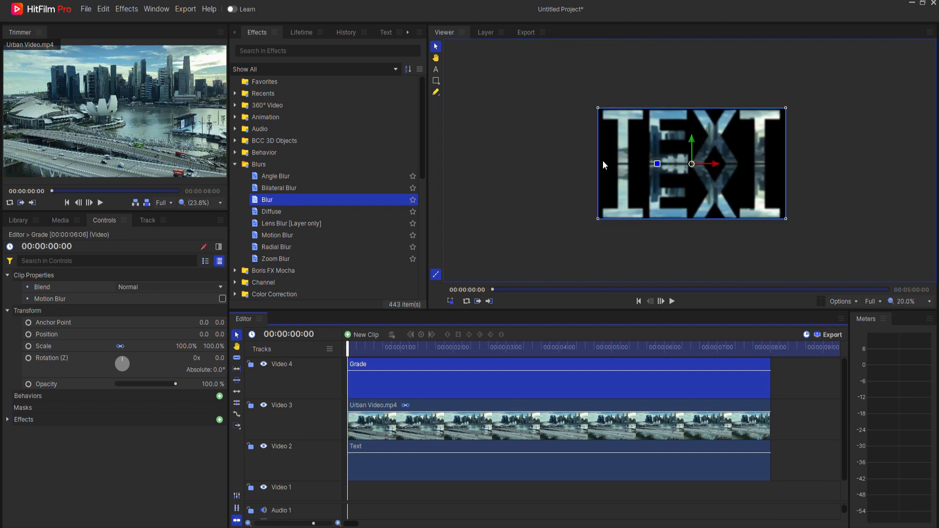
left_click_drag(577, 165, 562, 112)
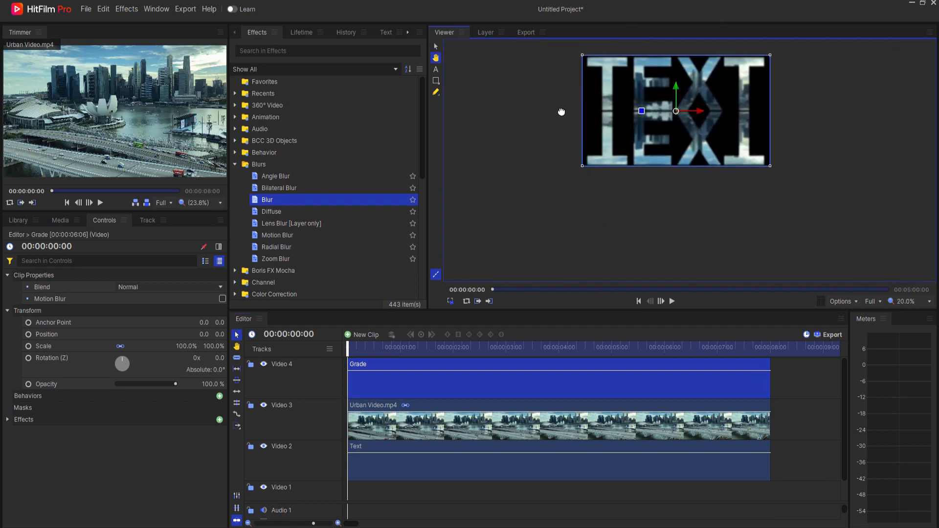
left_click(436, 81)
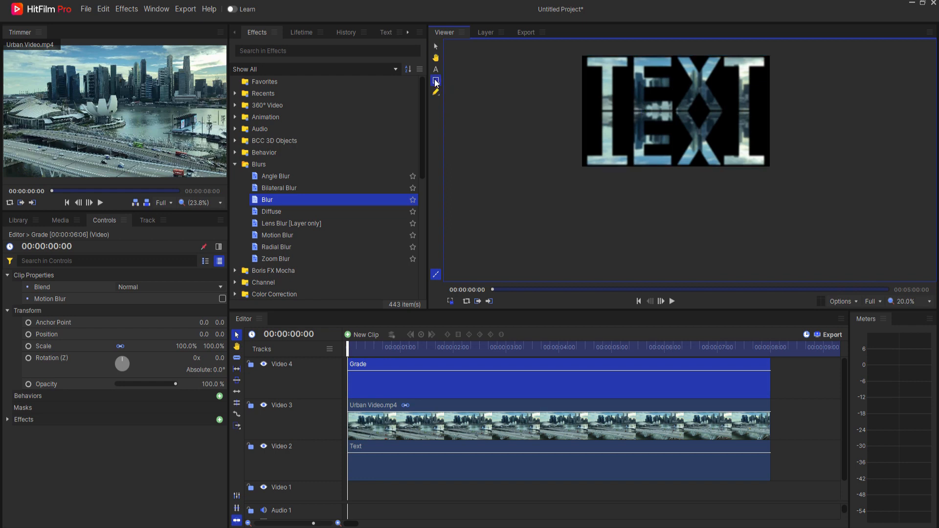
left_click_drag(451, 239, 934, 116)
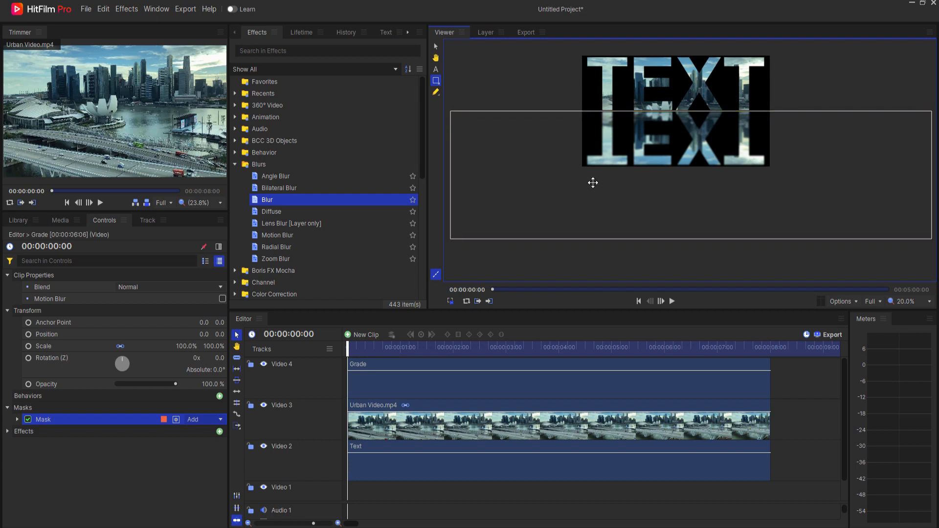
key("ctrl+0")
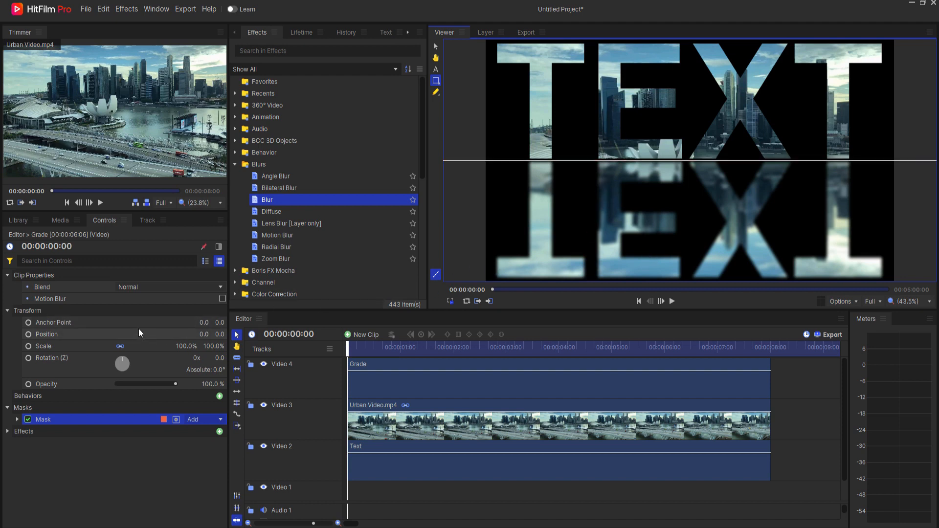
- Set the grade layer mask's feather to In with a feather strength of 290 px
left_click(17, 419)
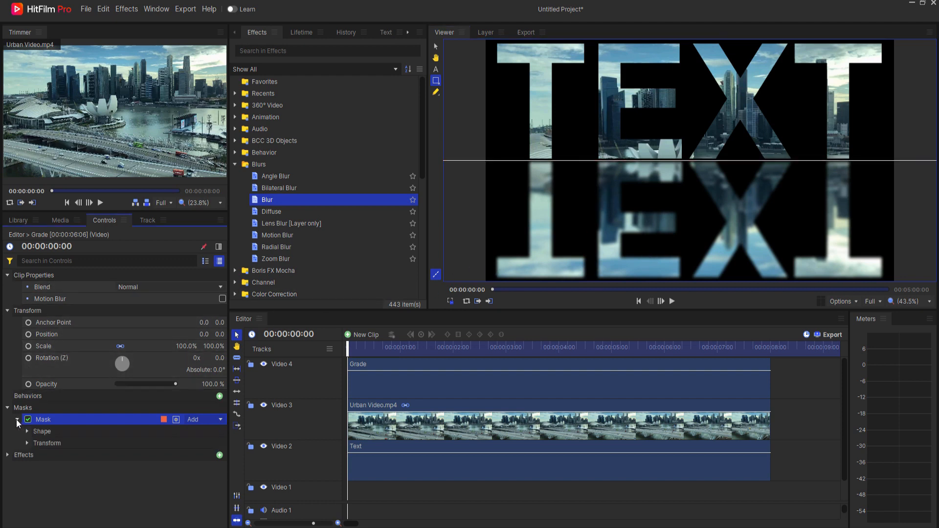
left_click(27, 431)
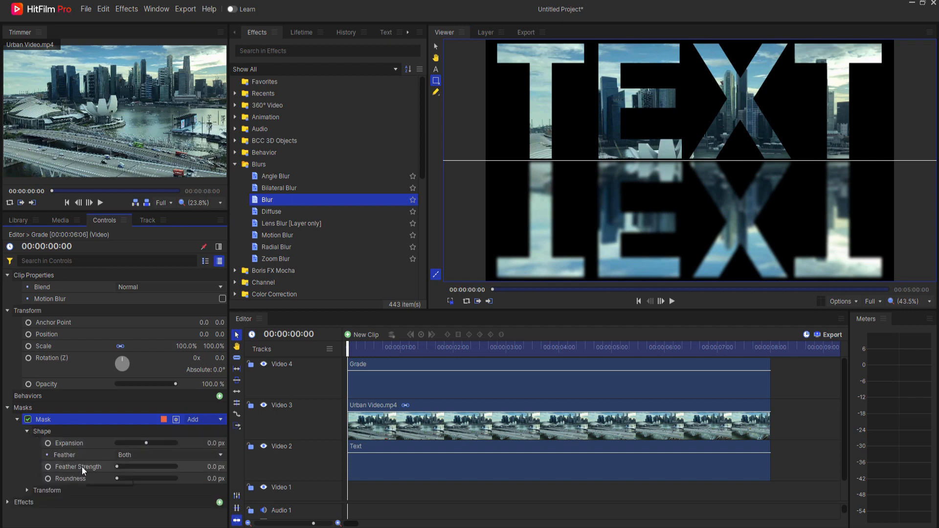
left_click(136, 455)
left_click(130, 497)
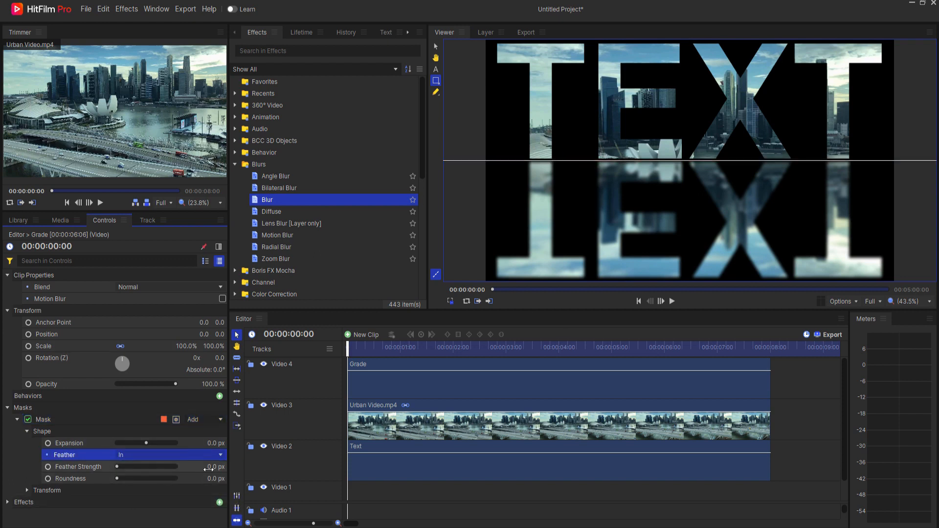
mouse_move(216, 467)
left_mouse_down()
mouse_move(244, 467)
mouse_move(225, 467)
left_mouse_up()
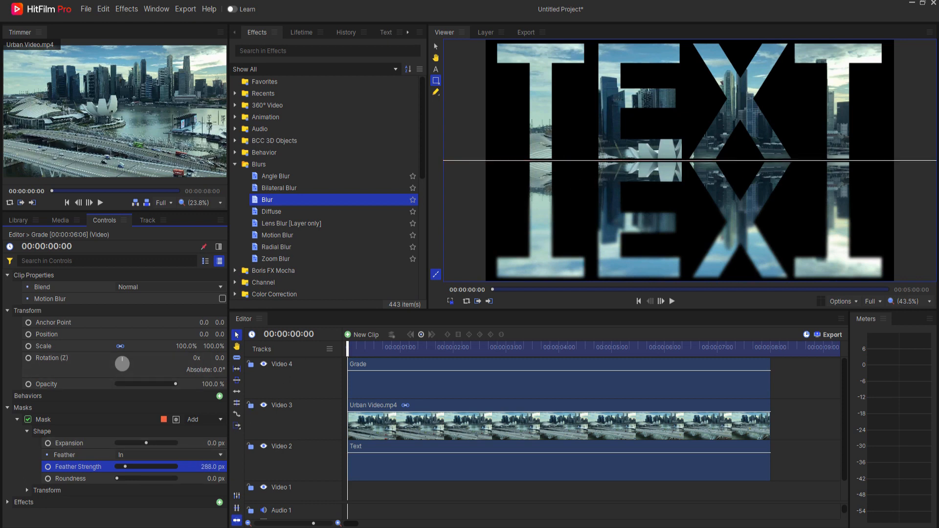
left_click_drag(206, 467, 212, 467)
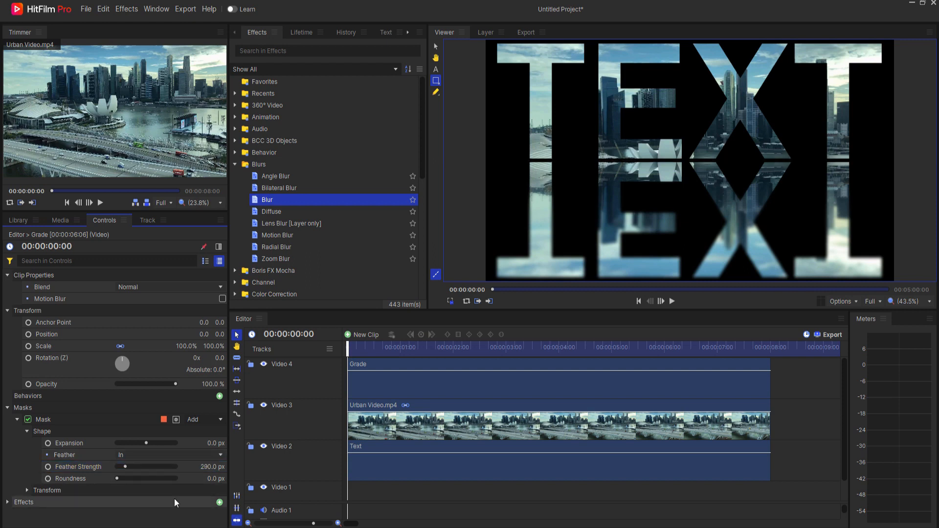
- Play back the blurred text reflection and return the playhead to the start
left_click(672, 302)
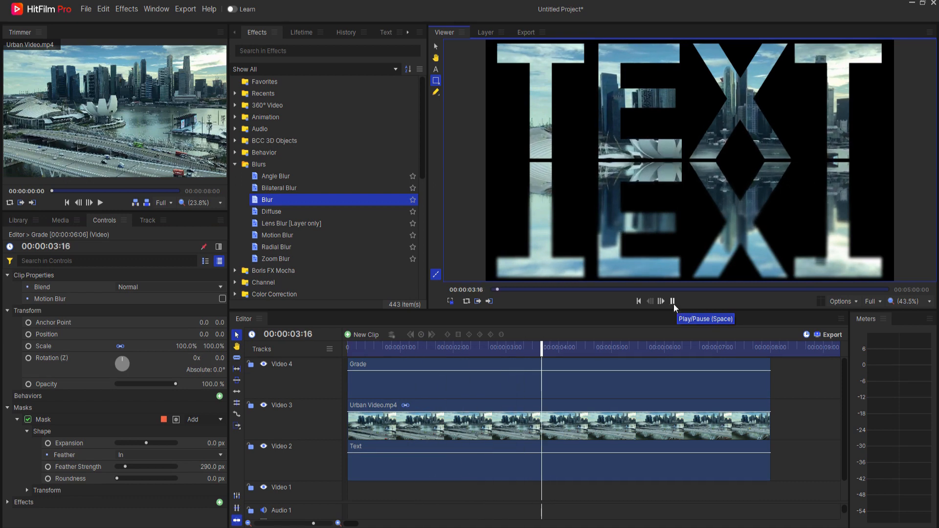
left_click(673, 302)
left_click(637, 301)
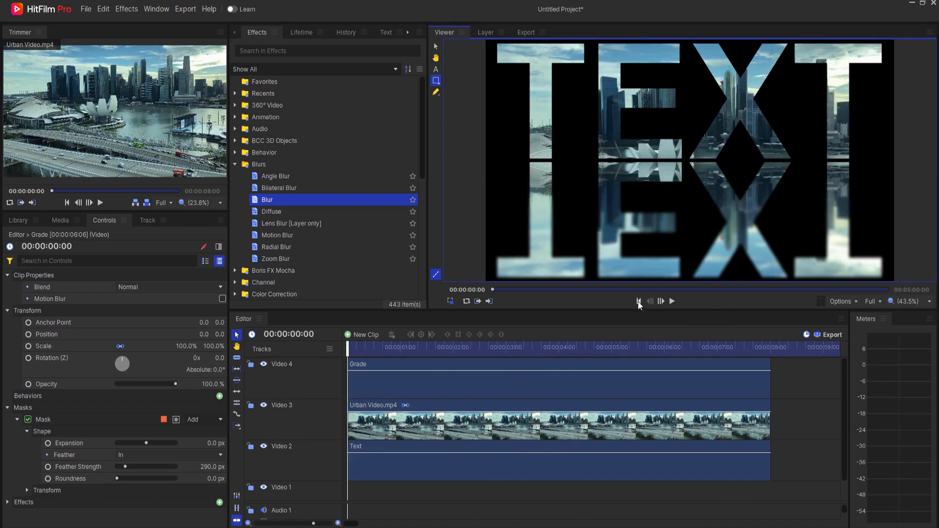
- Find the Pond Ripple effect and apply it to the grade layer ahead of its Blur effect
left_click(235, 165)
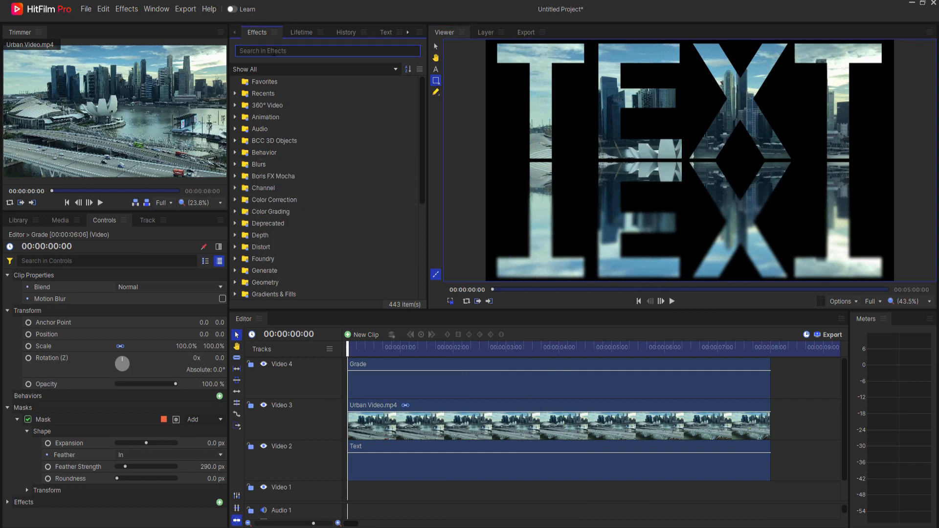
type("pond")
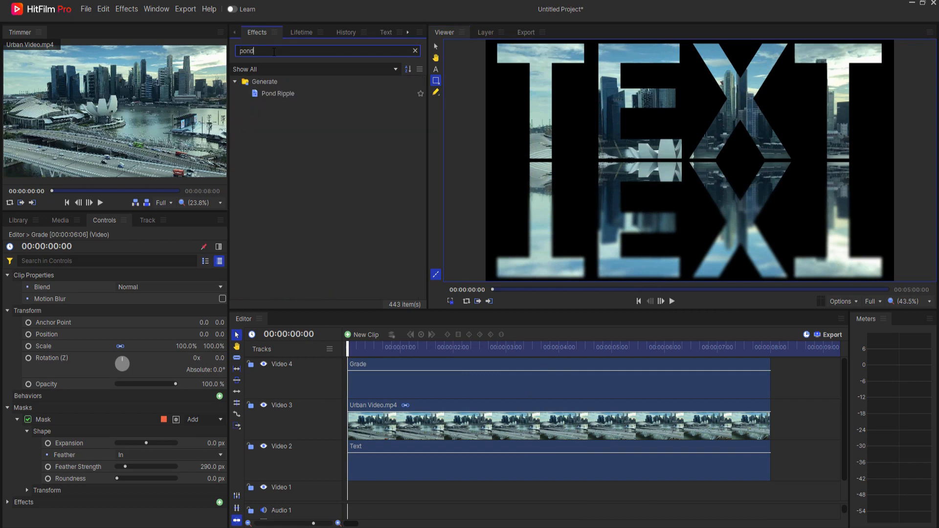
left_click(275, 93)
left_click_drag(274, 93, 287, 378)
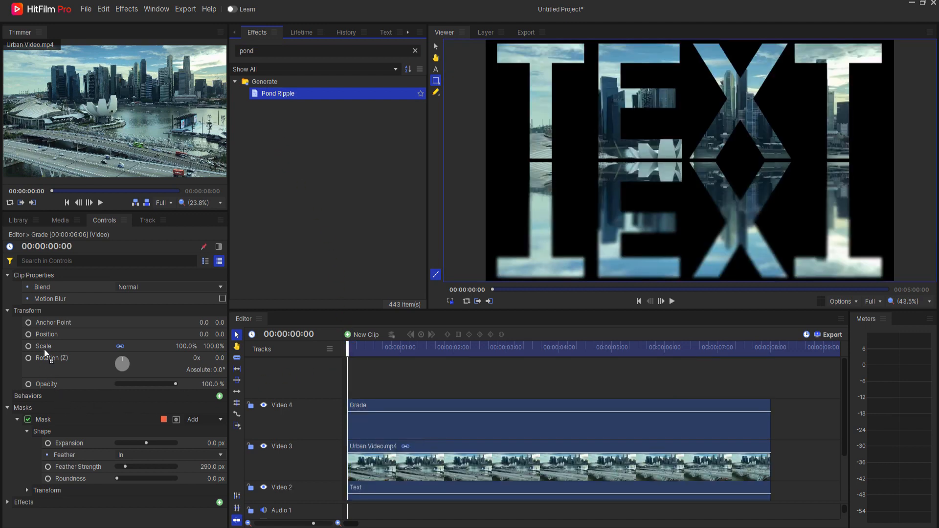
left_click_drag(34, 458, 26, 500)
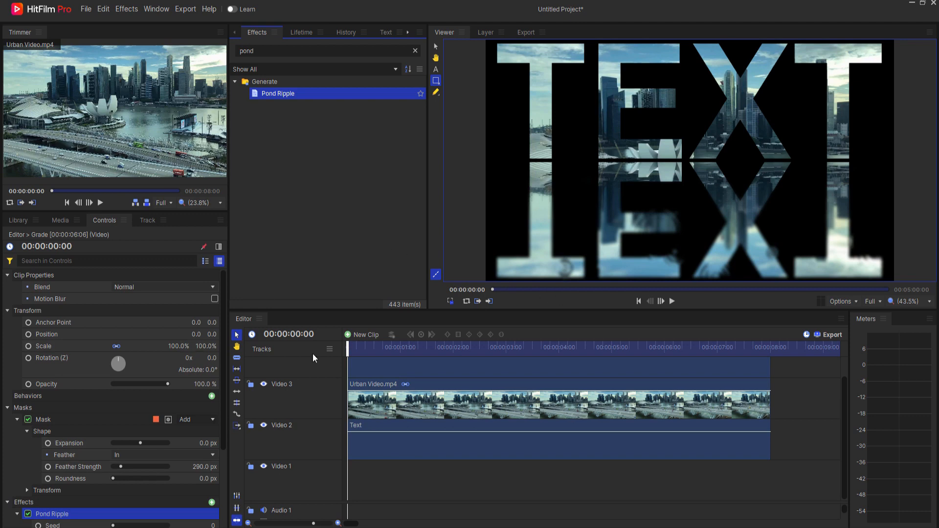
- Set Pond Ripple's droplets per second to 50 and preview the rippled reflection
scroll(111, 428, "down", 3)
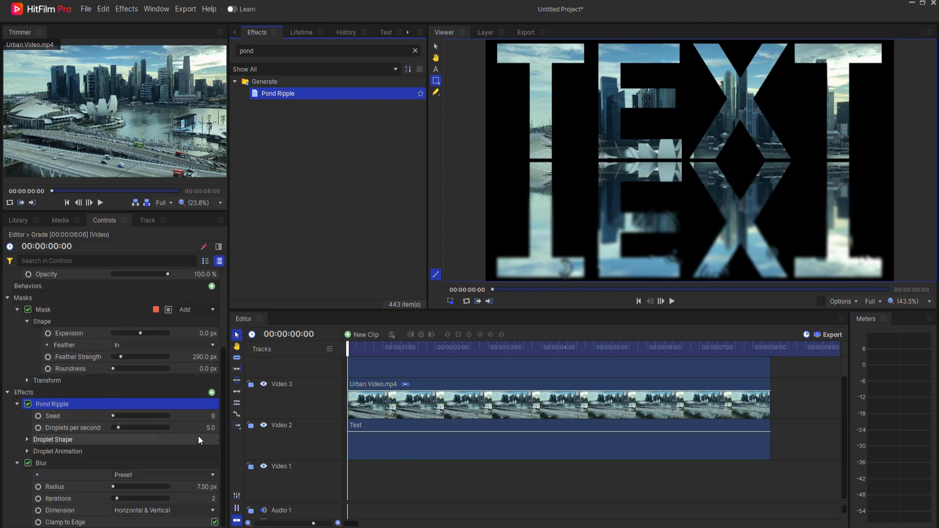
left_click_drag(209, 428, 217, 428)
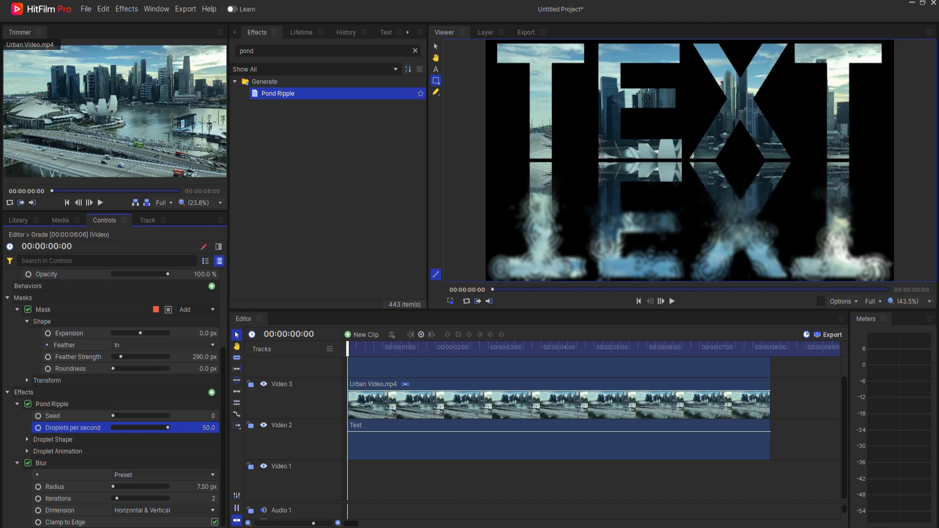
left_click(672, 302)
left_click(673, 302)
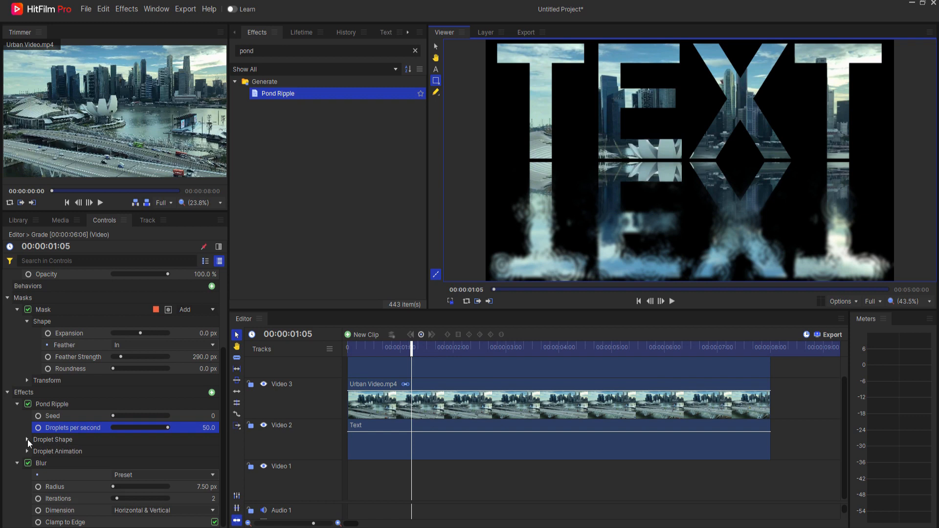
- Set Pond Ripple's droplet animation speed to 0.5 and lifetime to 20, and reveal its droplet shape settings
left_click(28, 451)
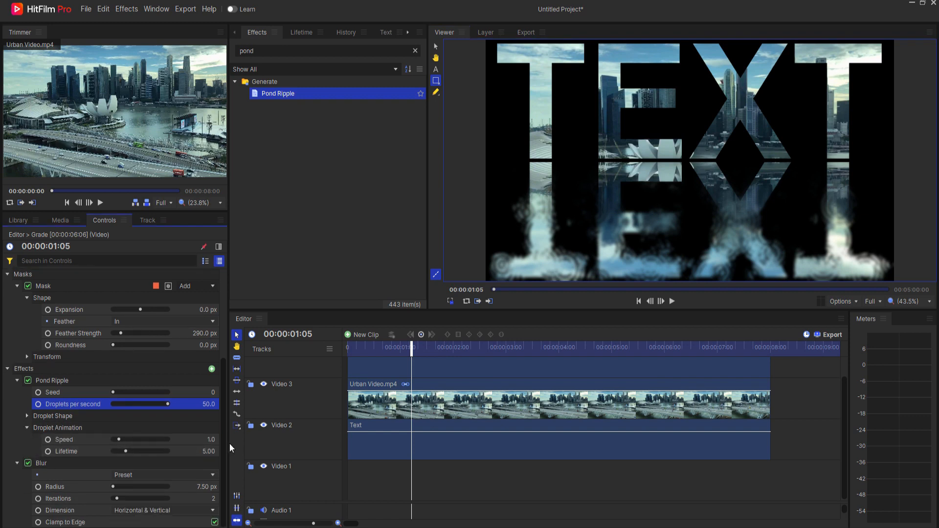
left_click_drag(118, 439, 113, 440)
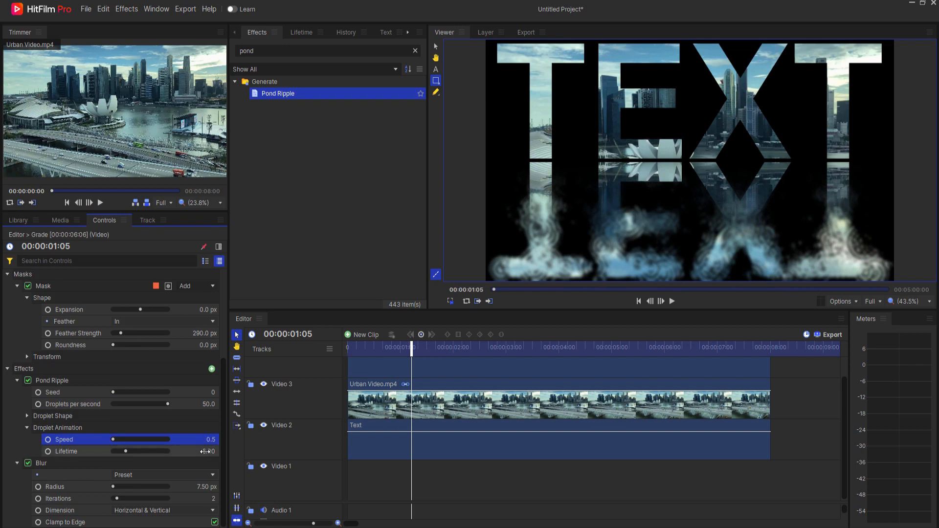
left_click_drag(205, 452, 217, 452)
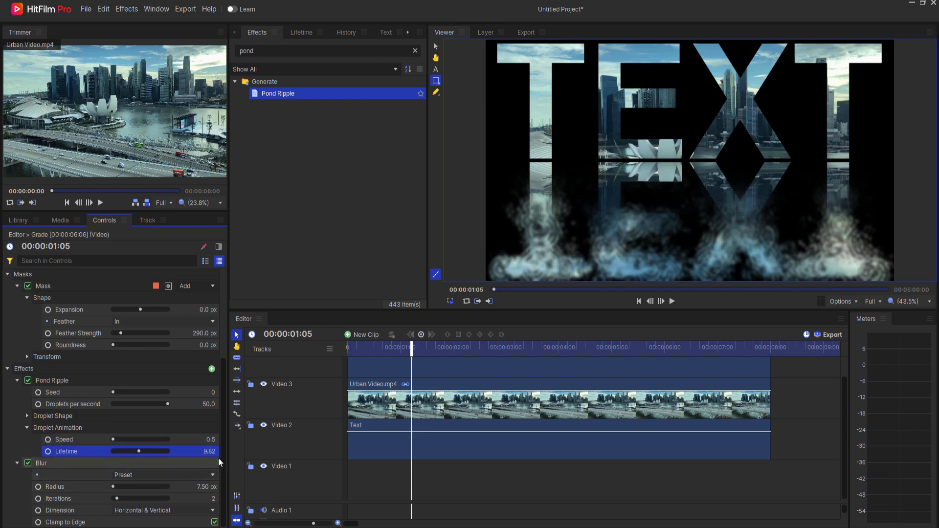
left_click_drag(139, 450, 155, 420)
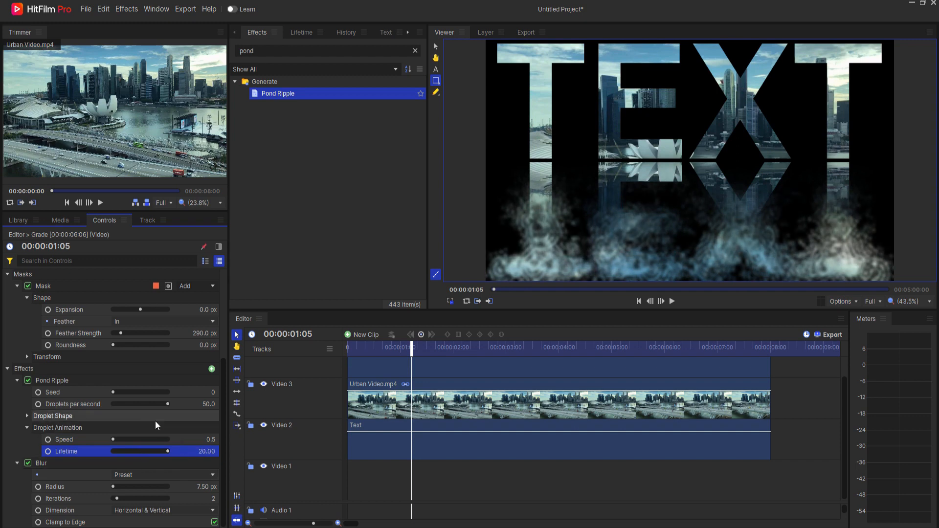
left_click(26, 415)
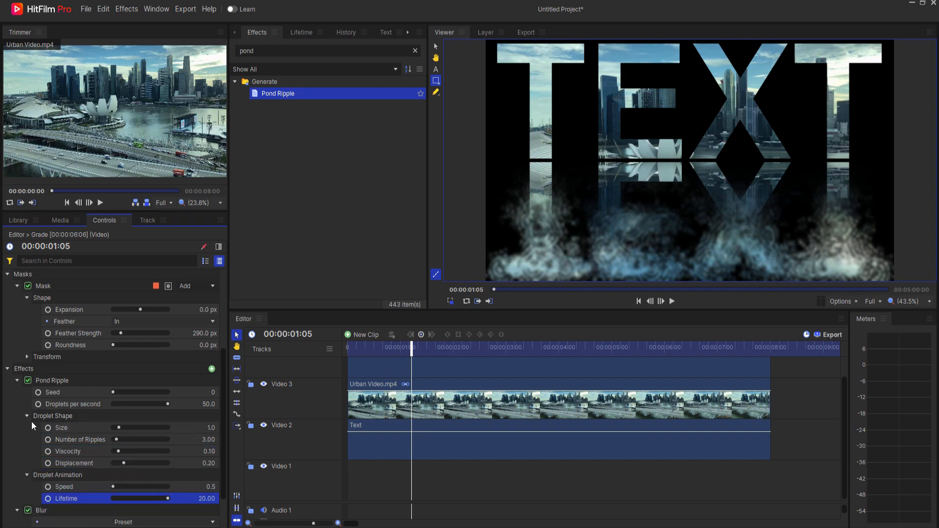
- Try Number of Ripples values of 47.30 and 0.70 on Pond Ripple, and reset that setting to its default
left_click_drag(161, 439, 225, 439)
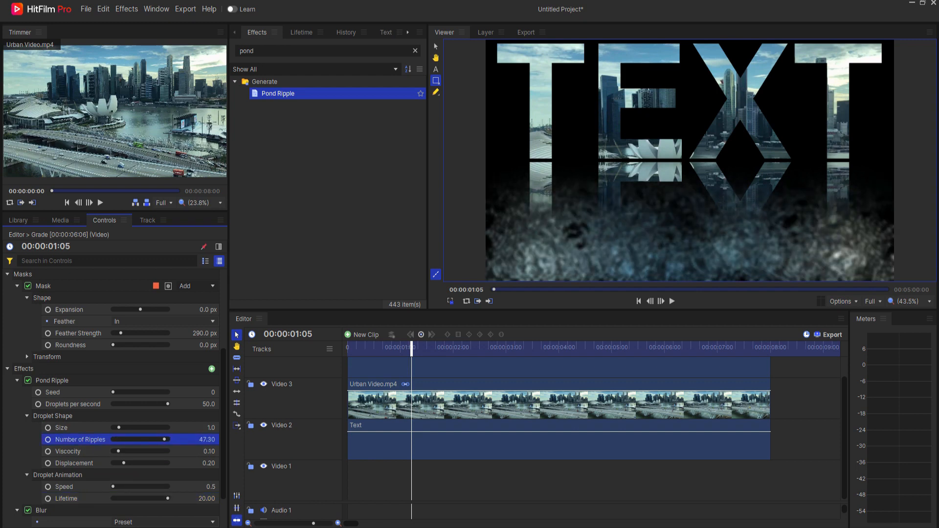
left_click_drag(149, 439, 121, 443)
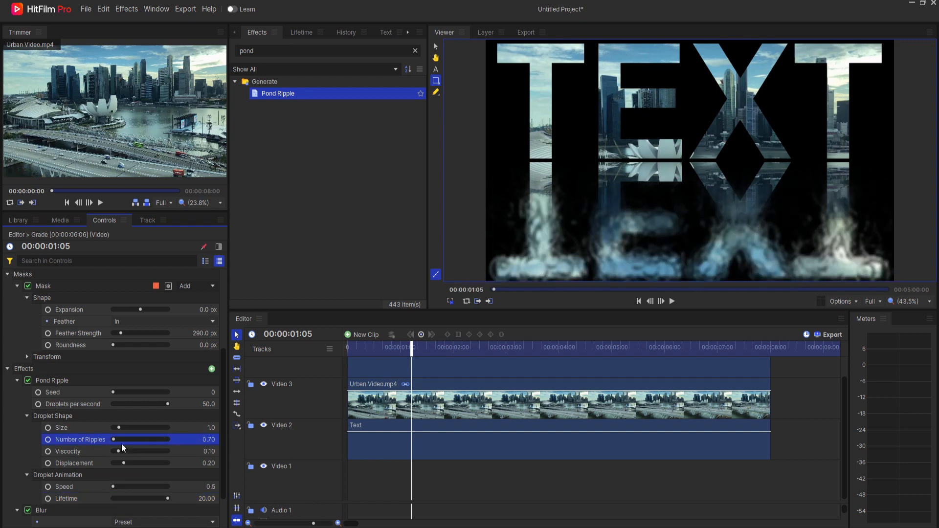
right_click(65, 442)
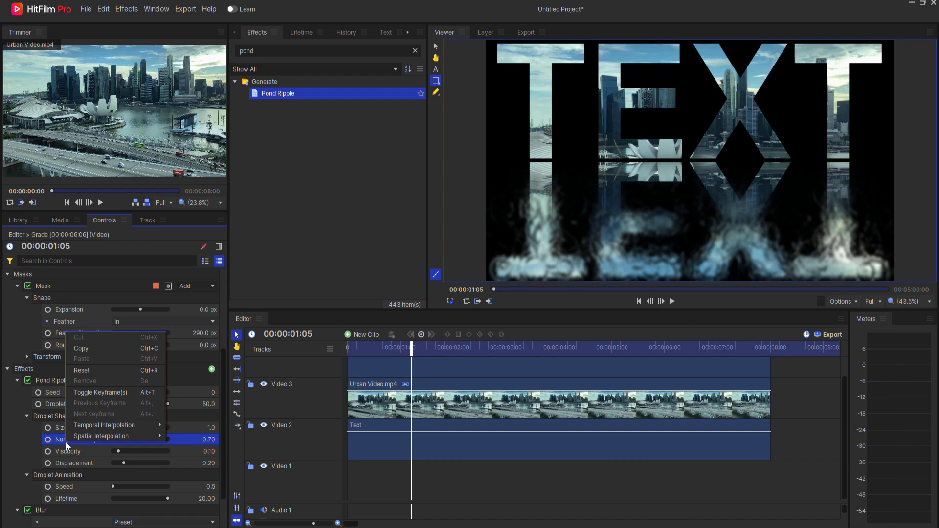
left_click(81, 371)
- Set Pond Ripple's droplet size to 5.0 and number of ripples to 1, and preview the result
left_click_drag(211, 427, 269, 428)
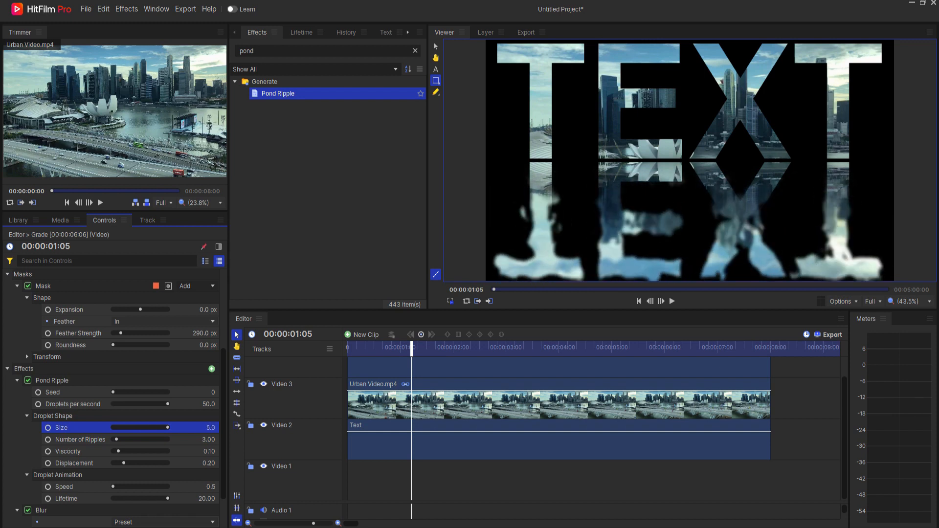
left_click(211, 439)
type("1")
key("Return")
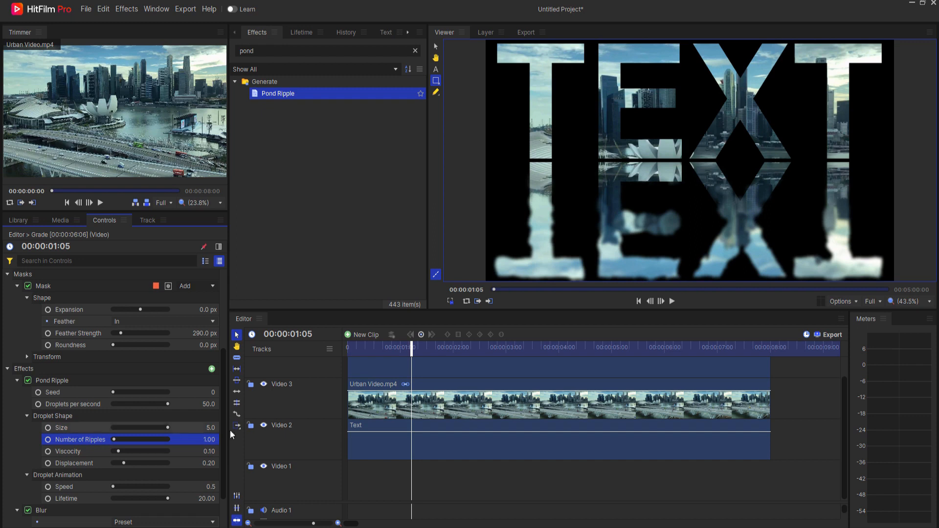
left_click(672, 302)
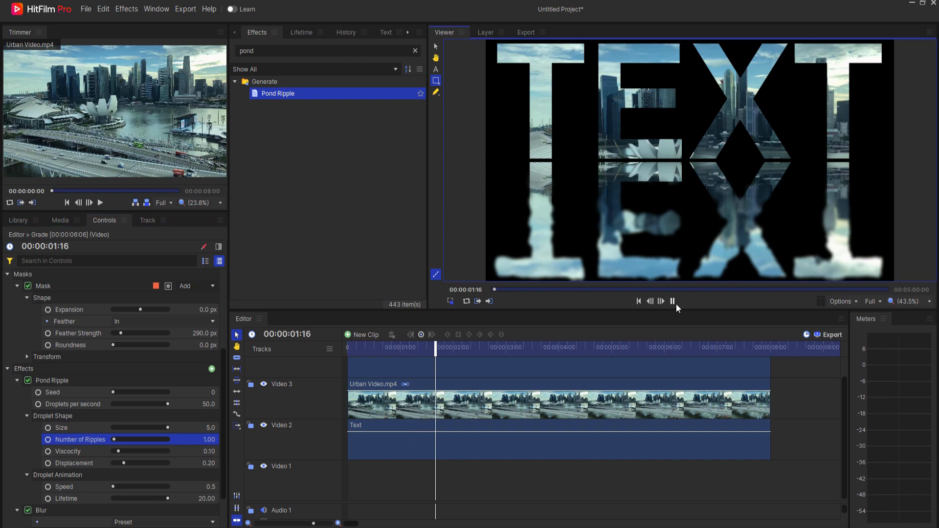
left_click(672, 301)
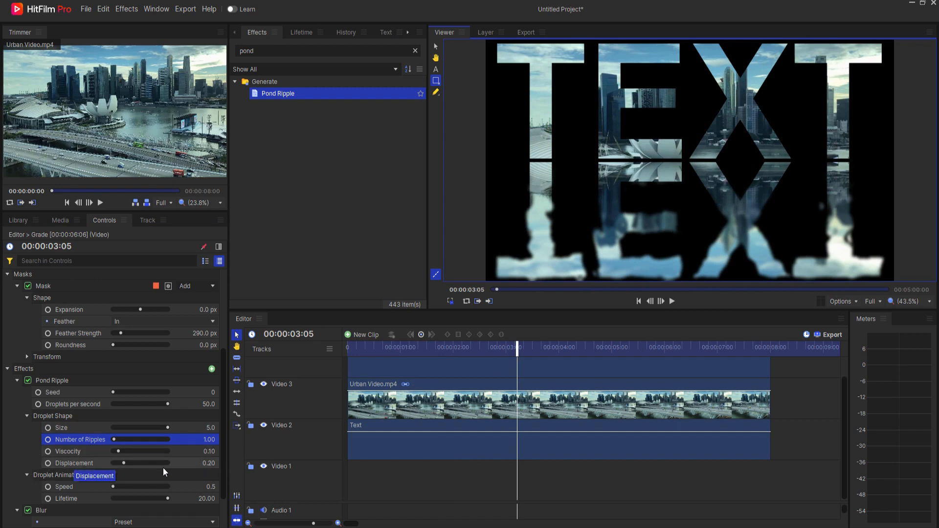
- Reduce Pond Ripple's displacement to 0.03 and preview the animation from the start
left_click_drag(209, 463, 189, 463)
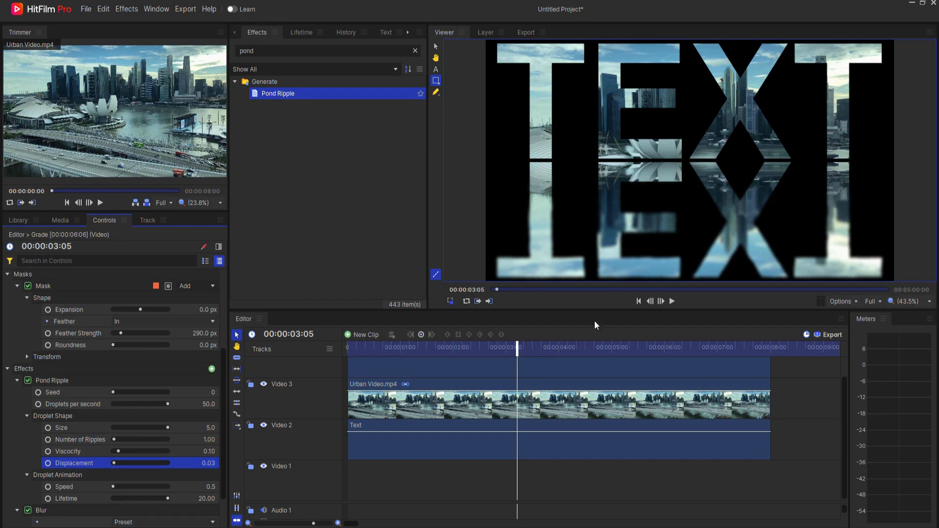
left_click(639, 301)
left_click(671, 302)
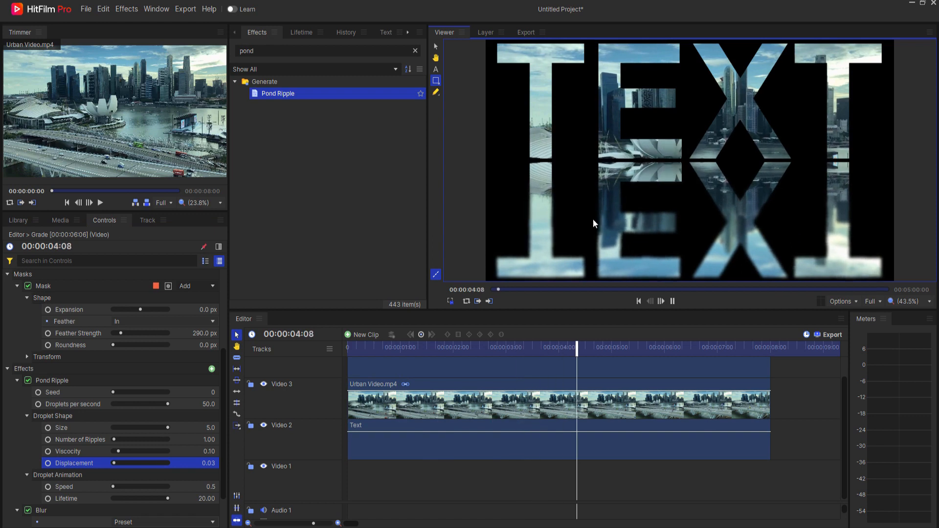
left_click(674, 302)
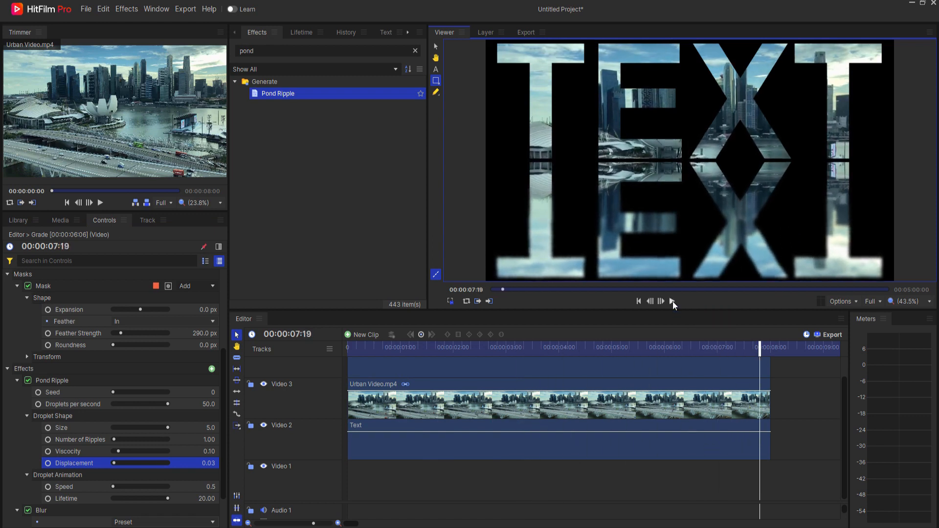
- Search the effects for "disp" to look over the available displacement effects
double_click(267, 46)
key("BackSpace")
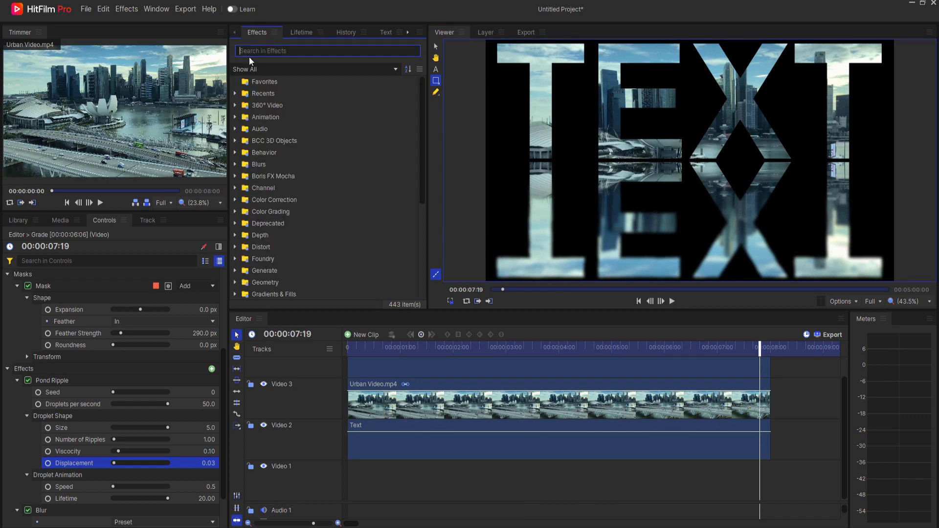
type("disp")
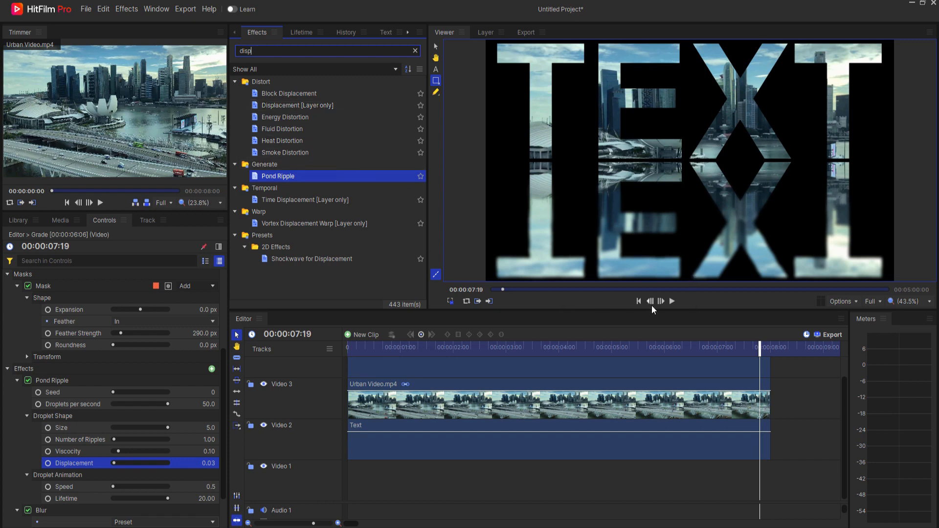
- Replace the Urban Video.mp4 clip on the Video 3 track with Rural Video.mp4, starting at the timeline's beginning
scroll(315, 392, "up", 1)
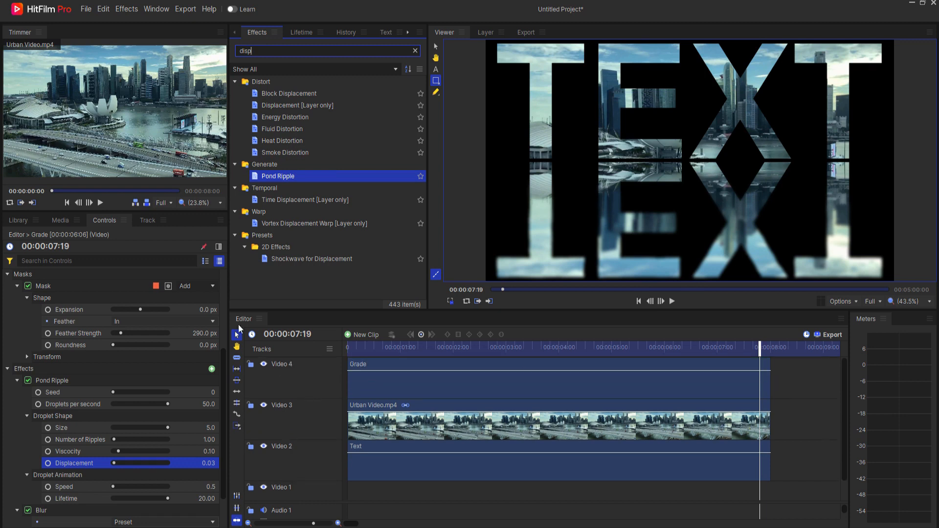
left_click(56, 220)
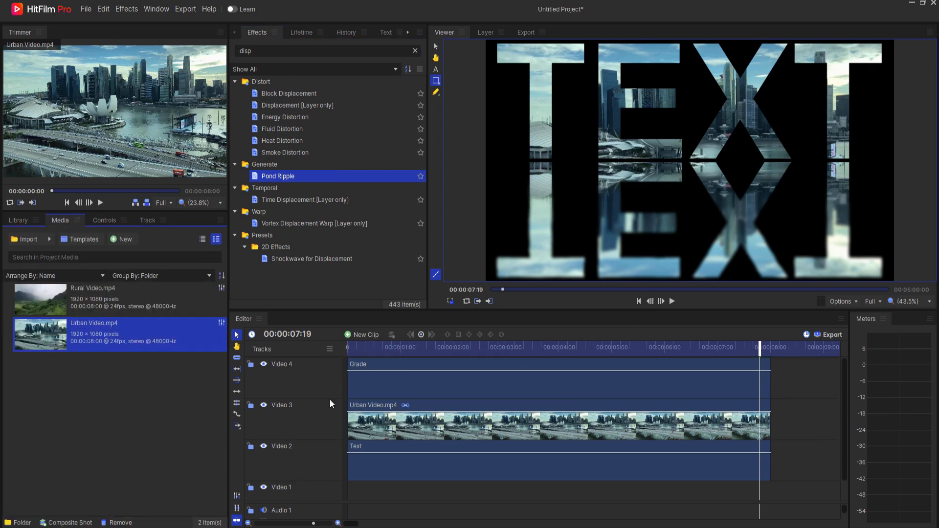
left_click(368, 407)
key("Home")
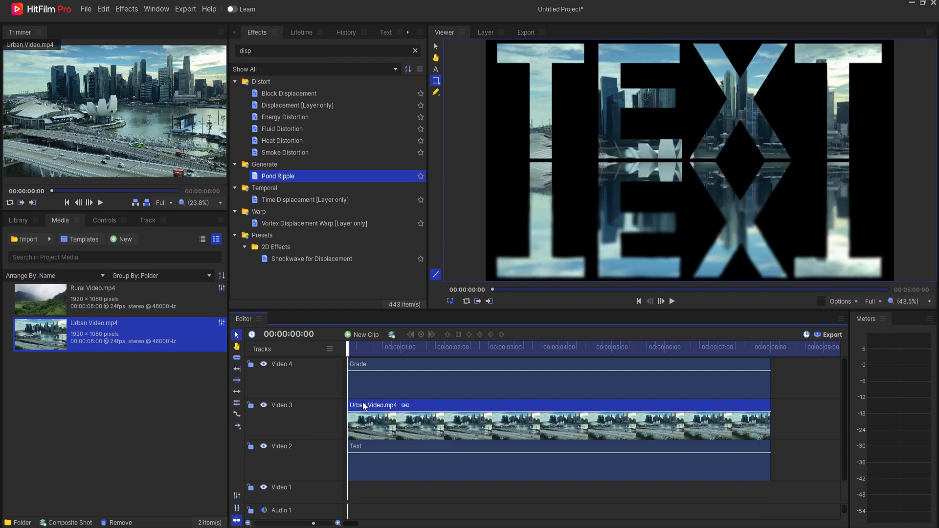
key("Delete")
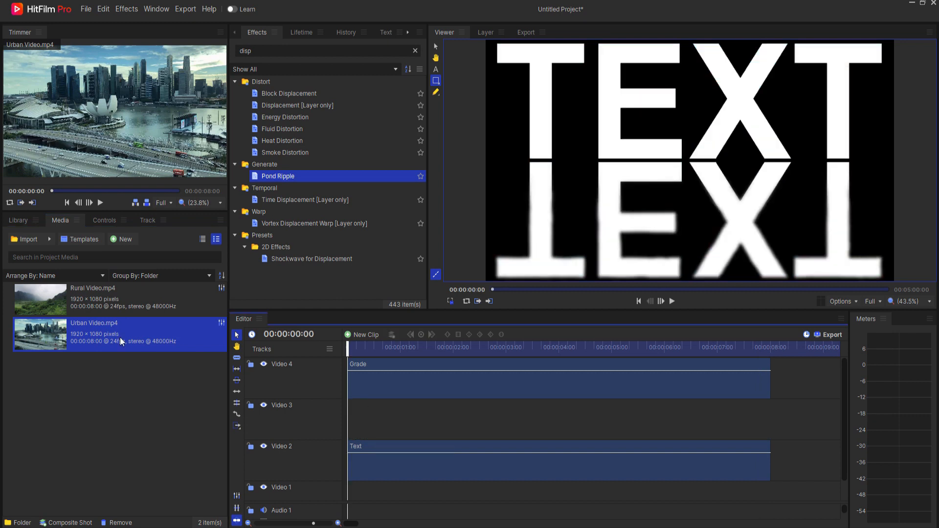
left_click_drag(69, 301, 345, 418)
left_click(356, 348)
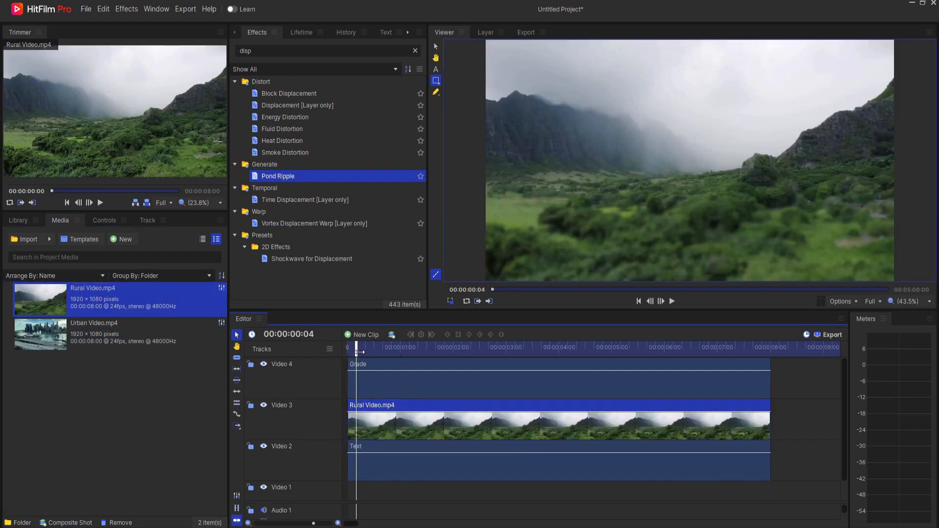
- Set the Rural Video.mp4 clip's blend mode to Multiply and preview the text filled with it
left_click(101, 223)
left_click(142, 286)
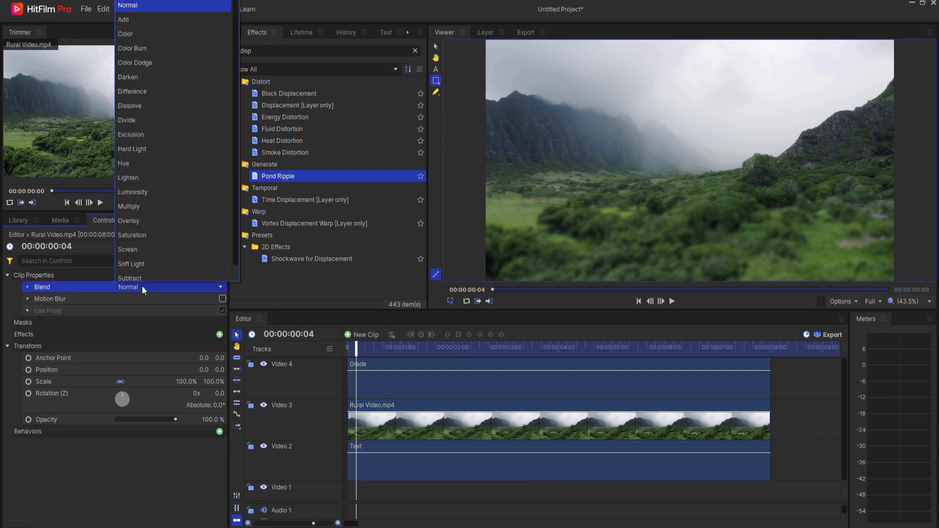
left_click(138, 191)
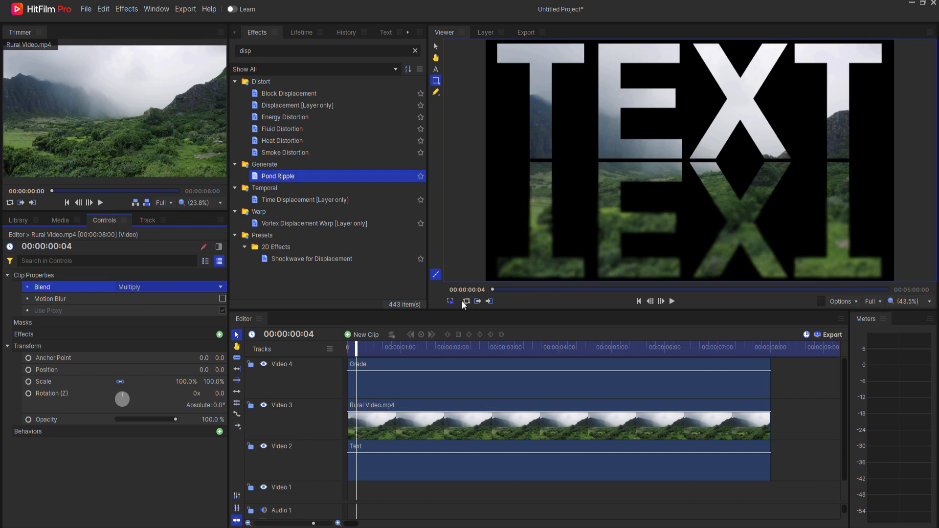
left_click(673, 302)
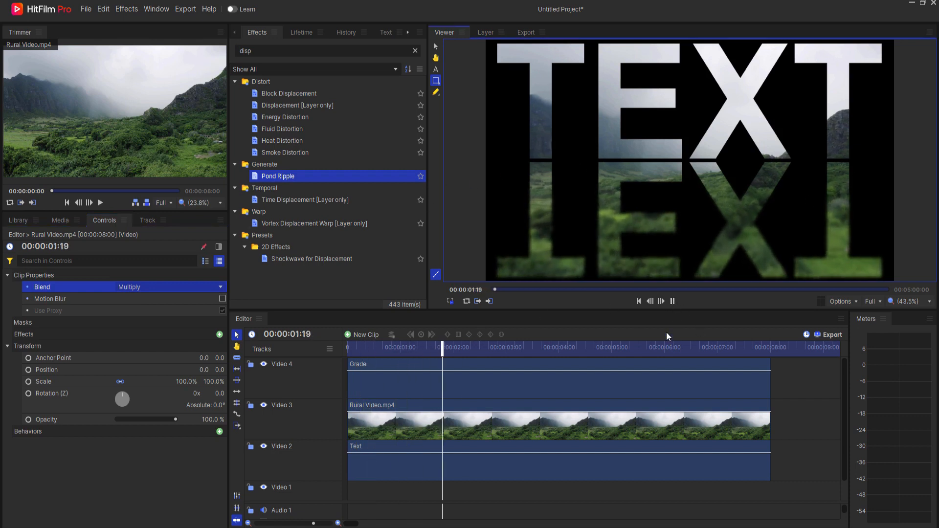
left_click(673, 301)
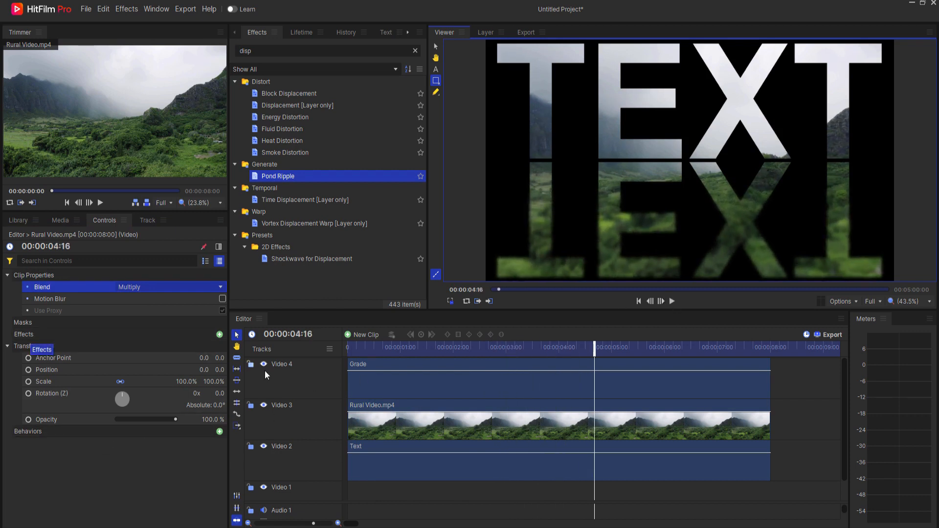
- Replace the wording of the text clip on the Video 2 track with "SENSE"
left_click(368, 470)
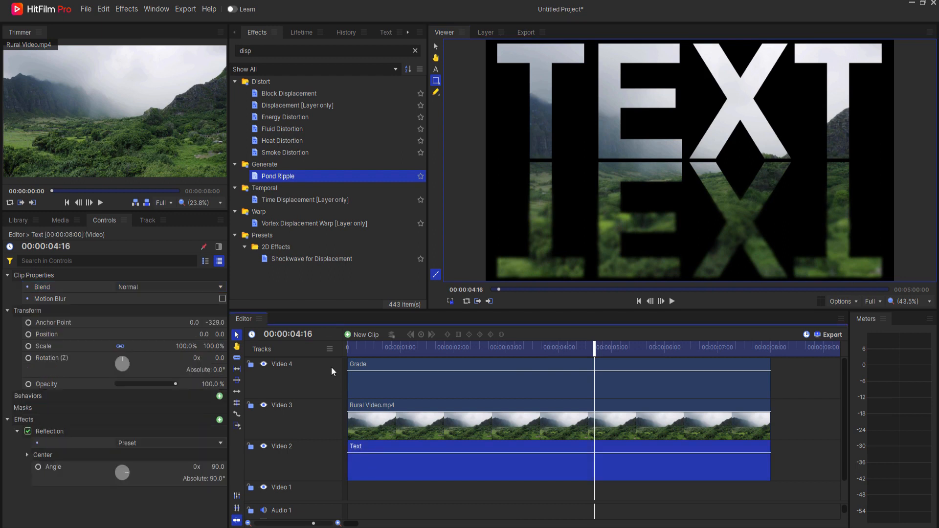
left_click(436, 69)
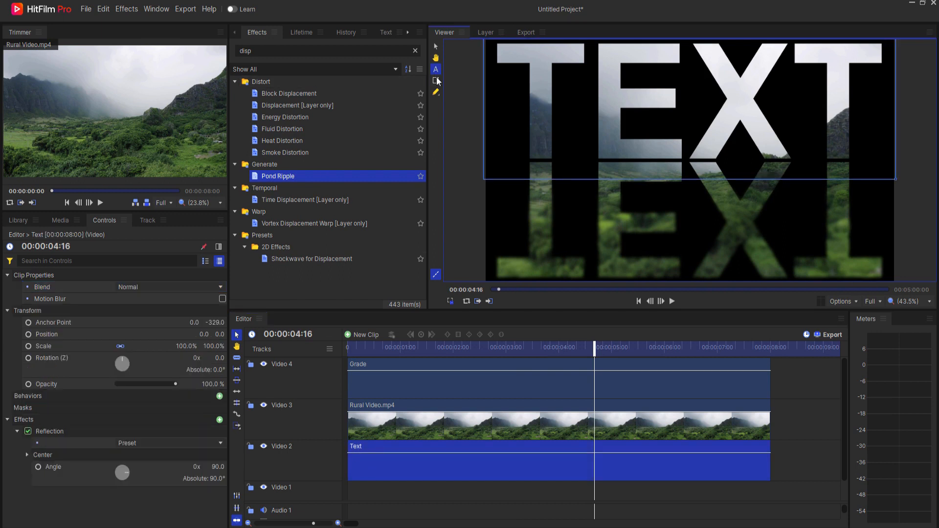
key("BackSpace")
key("BackSpace")
key("BackSpace")
key("BackSpace")
type("SE")
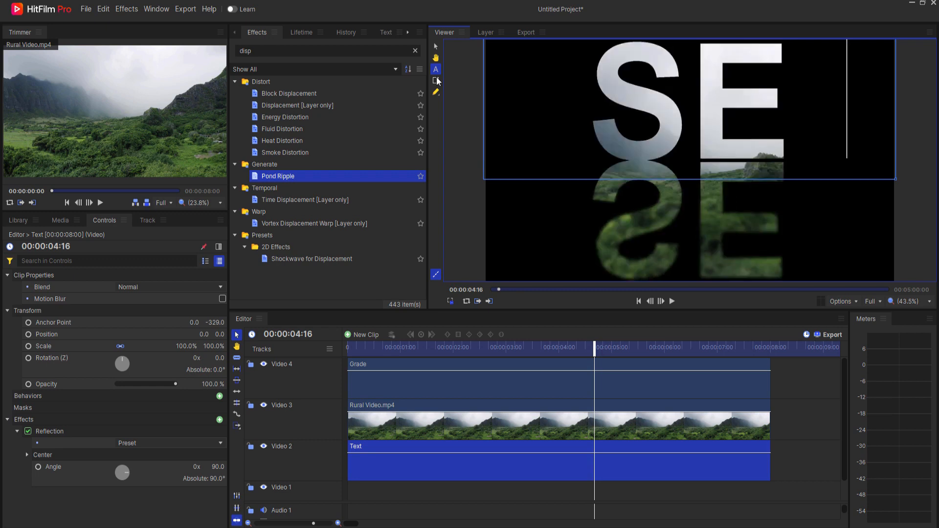
type("NSE")
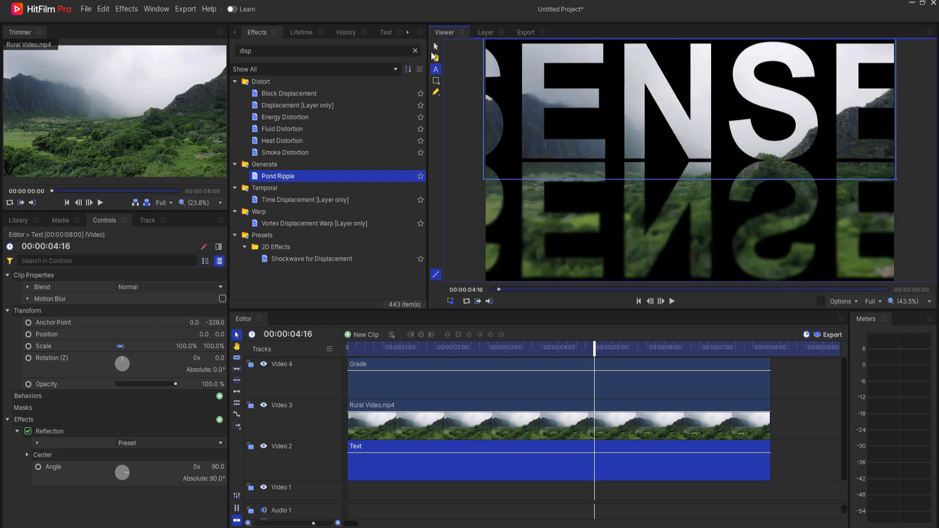